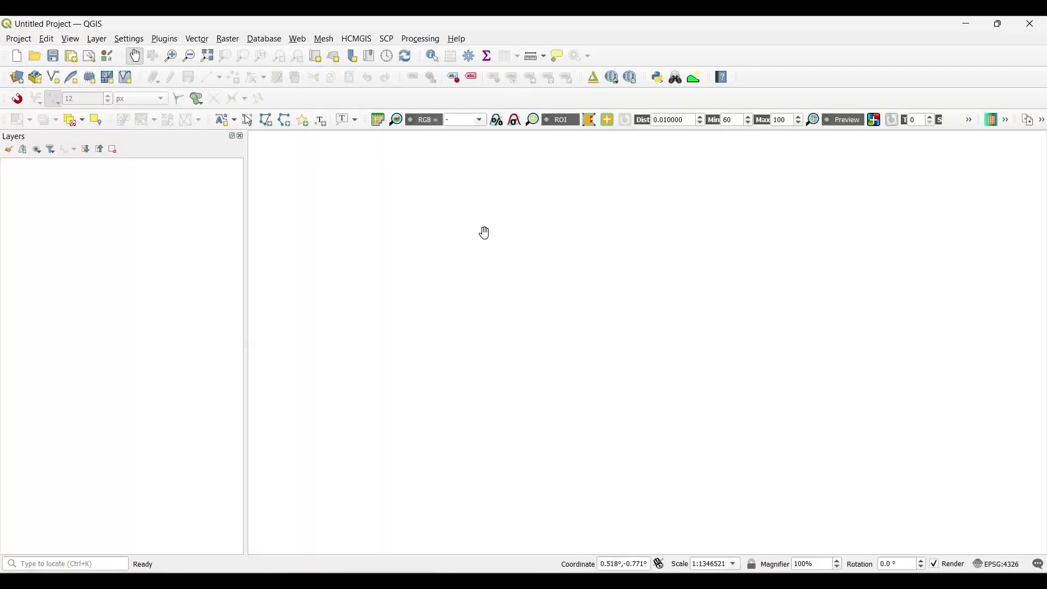
- Add the Landsat LC08_L1TP_137044_20230424_20230501_02_T1 B3 and B4 rasters as layers
click(97, 39)
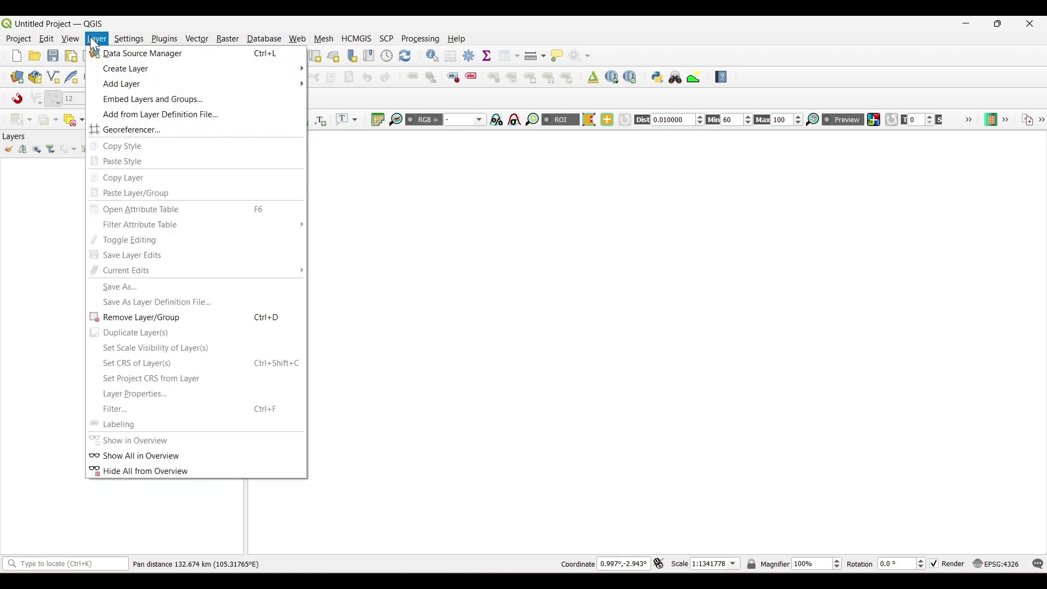
mouse_move(102, 83)
click(413, 98)
click(617, 146)
click(478, 273)
click(403, 184)
scroll(491, 230, up, 1)
ctrl+click(479, 183)
click(656, 369)
click(562, 463)
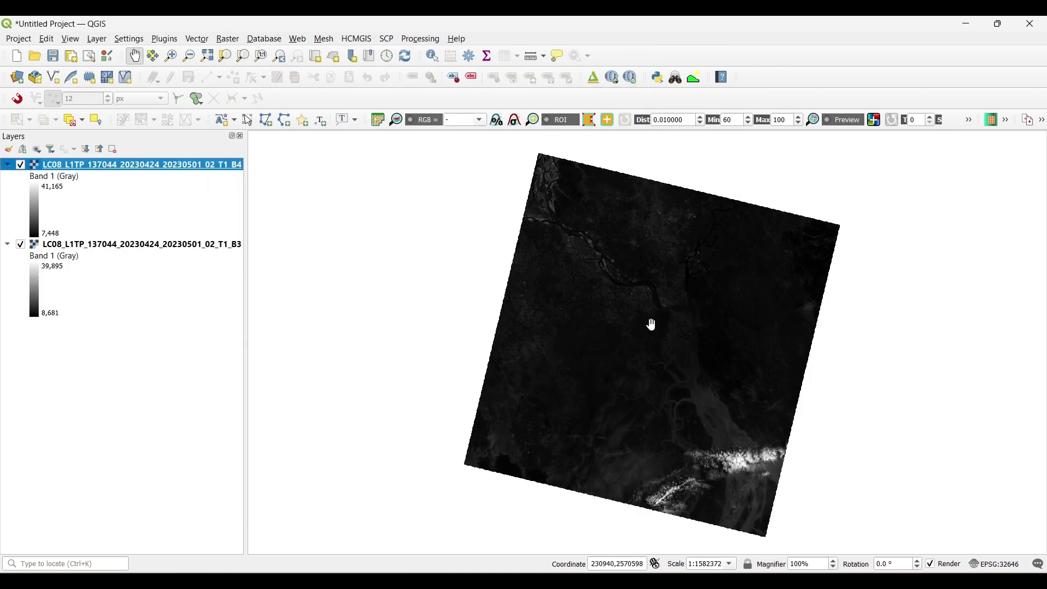
- In the Raster Calculator, enter the numerator (B4@1 - B3@1)
click(225, 38)
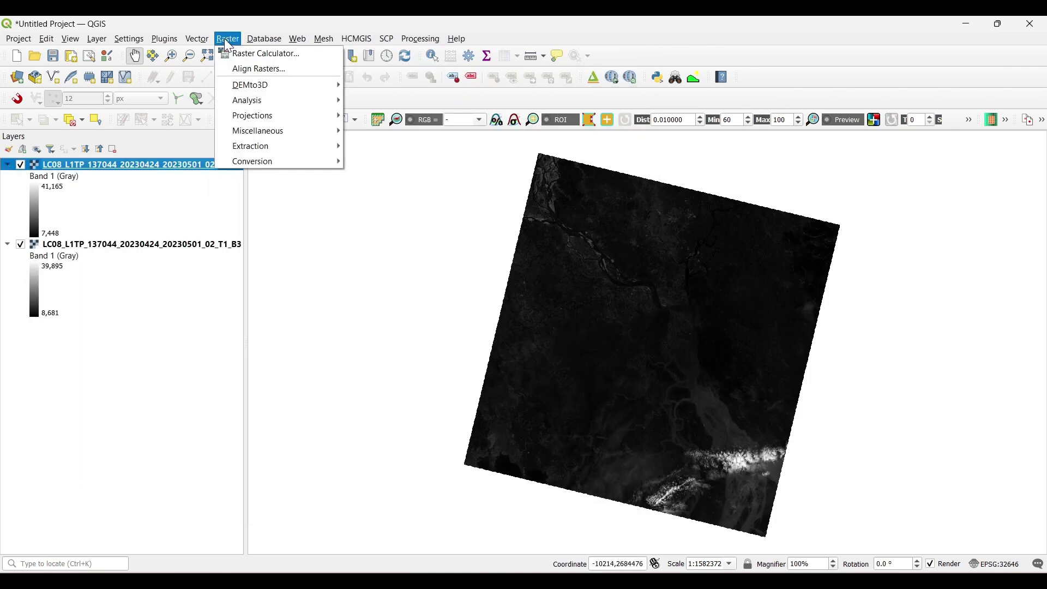
click(235, 54)
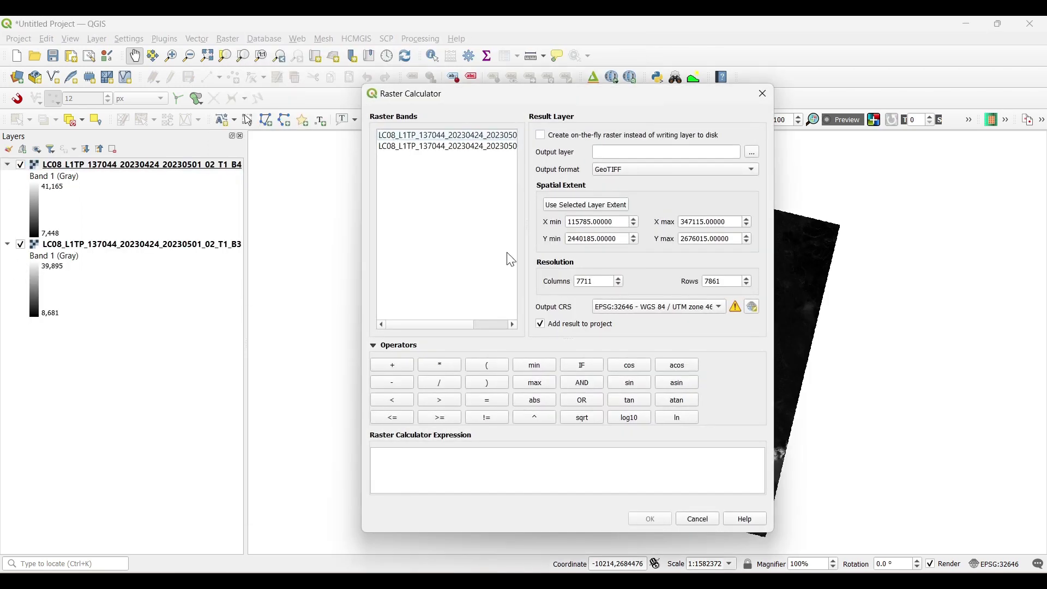
drag(465, 323, 503, 330)
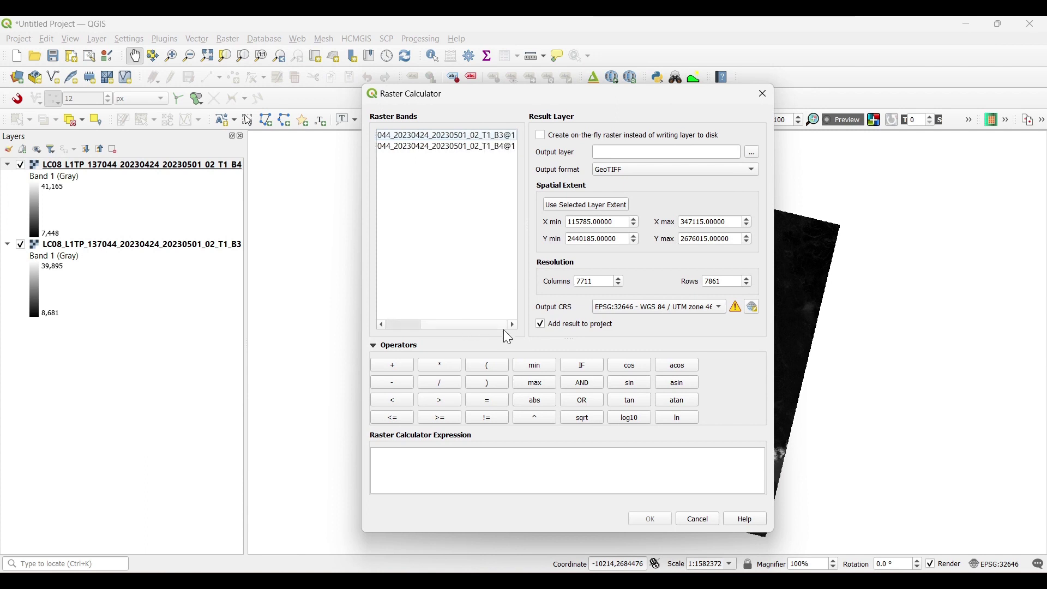
click(491, 370)
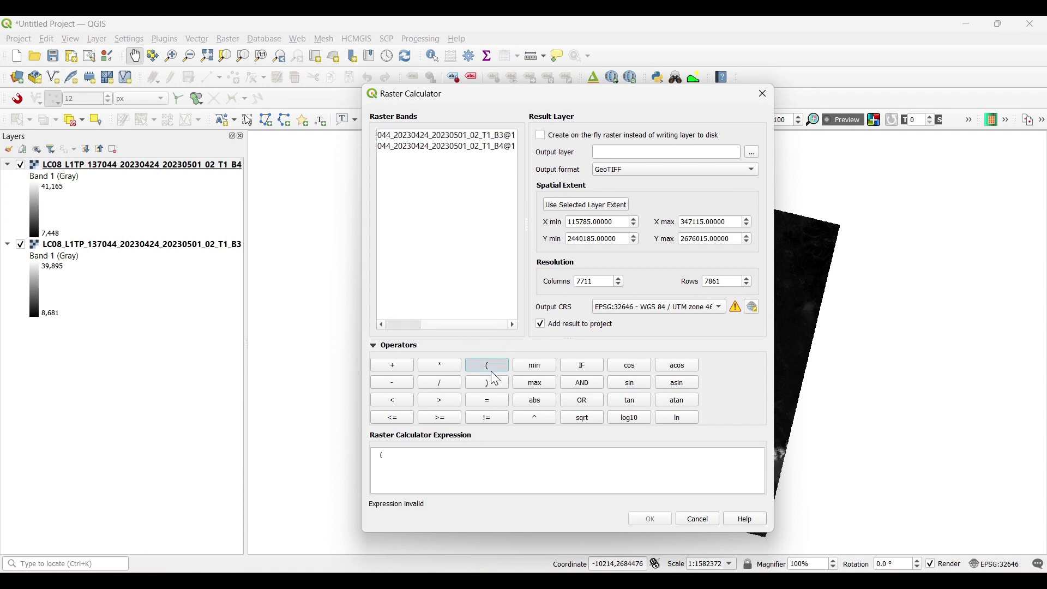
double_click(509, 145)
click(397, 383)
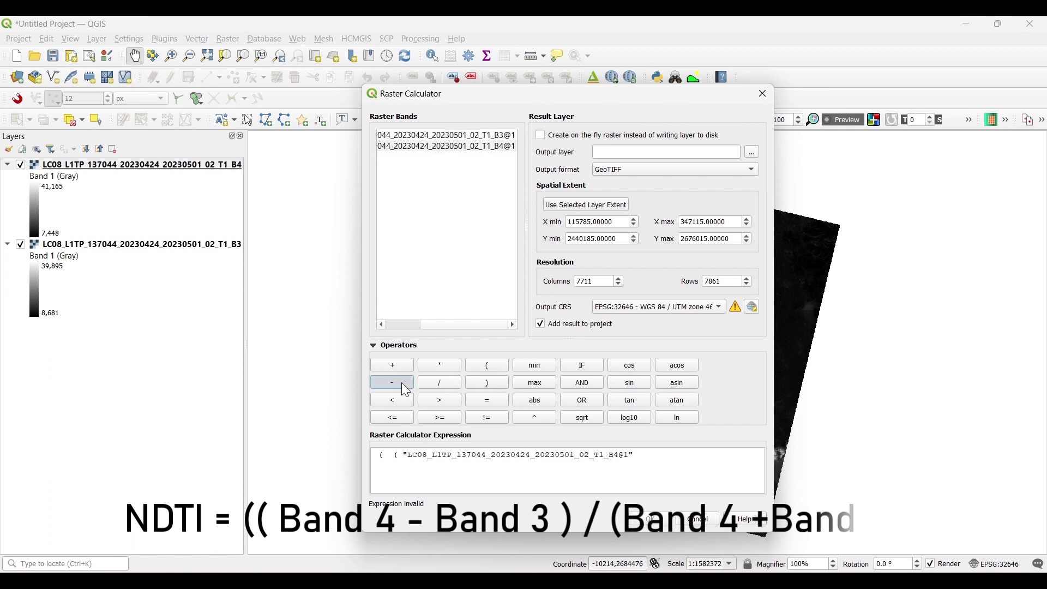
double_click(510, 136)
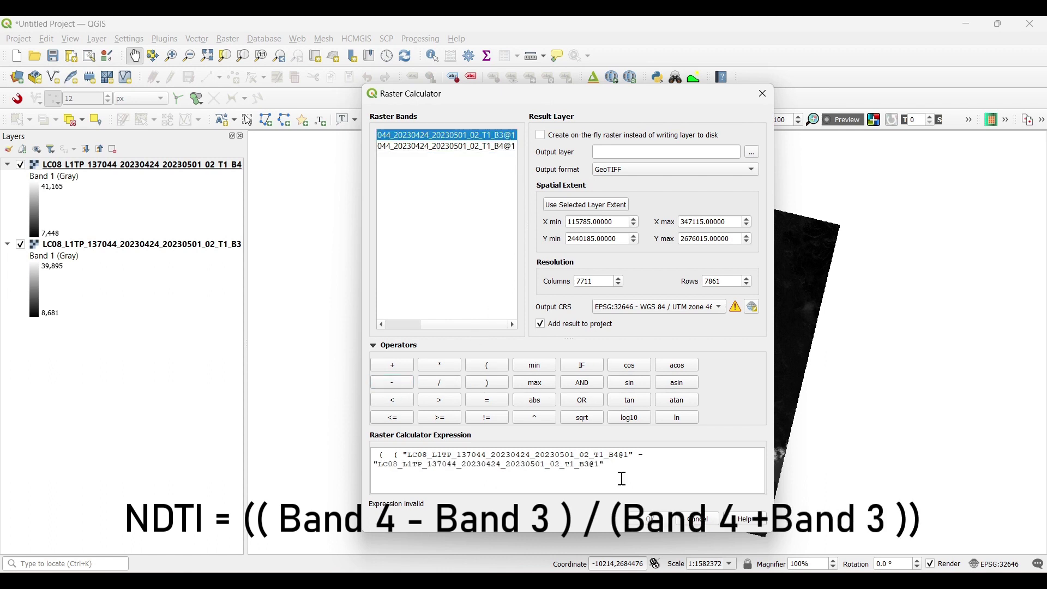
click(610, 462)
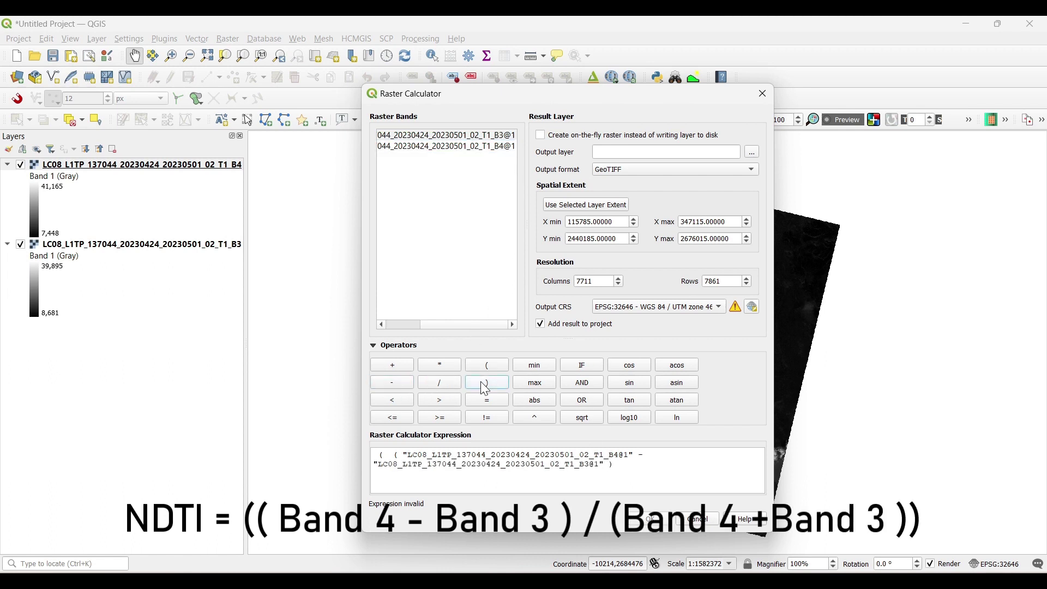
- Divide it by (B4@1 + B3@1) to complete the NDTI expression
click(447, 382)
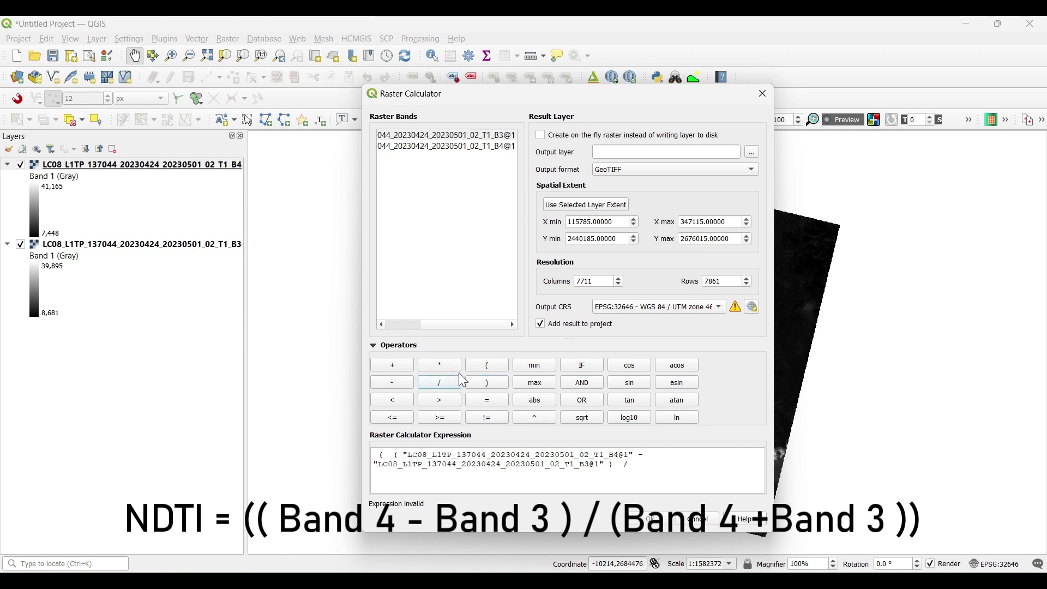
click(482, 365)
double_click(495, 148)
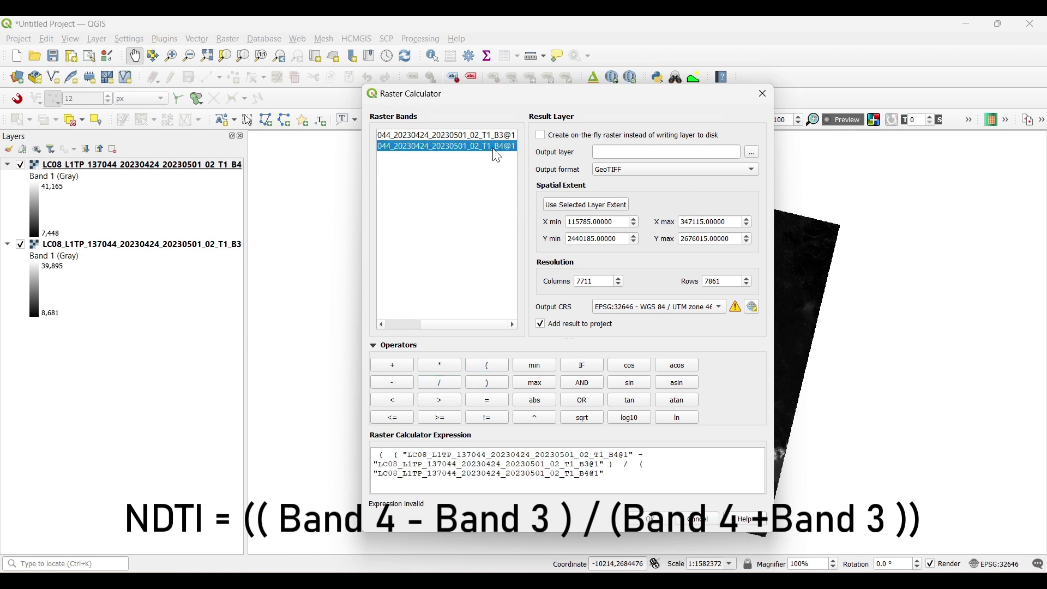
click(412, 365)
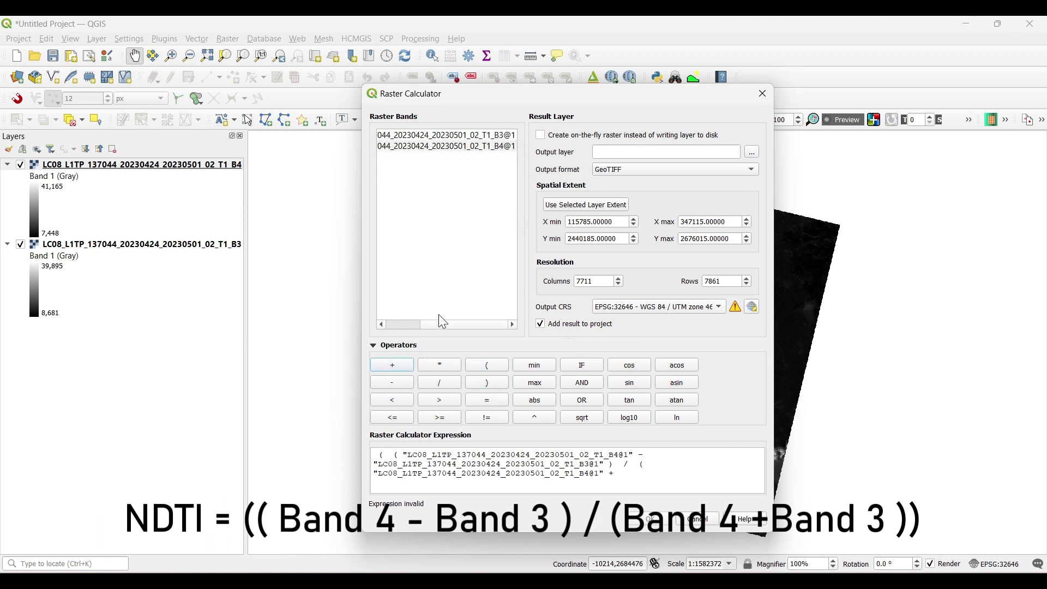
double_click(502, 137)
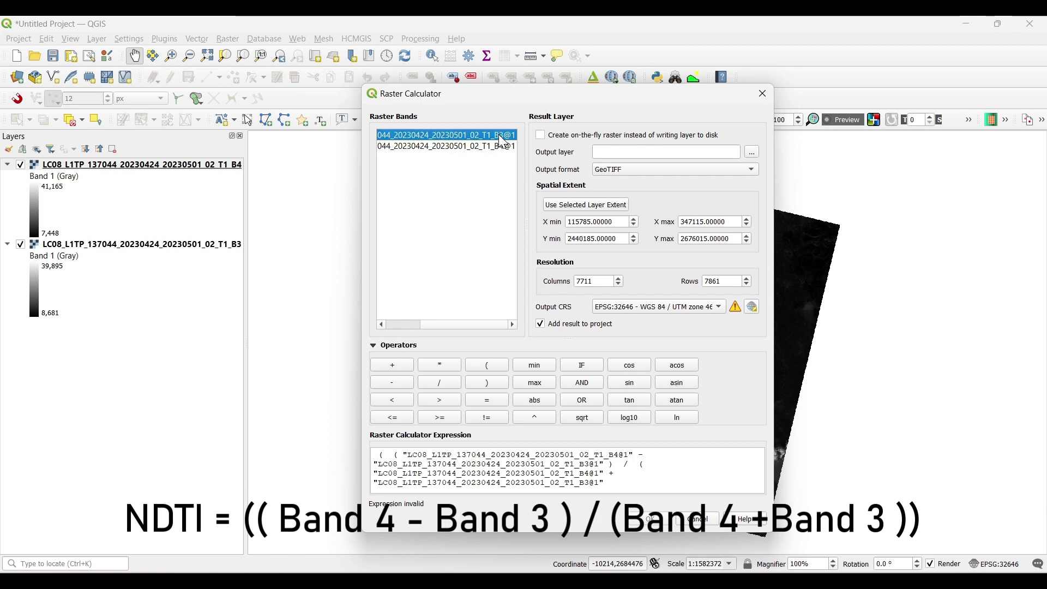
click(498, 383)
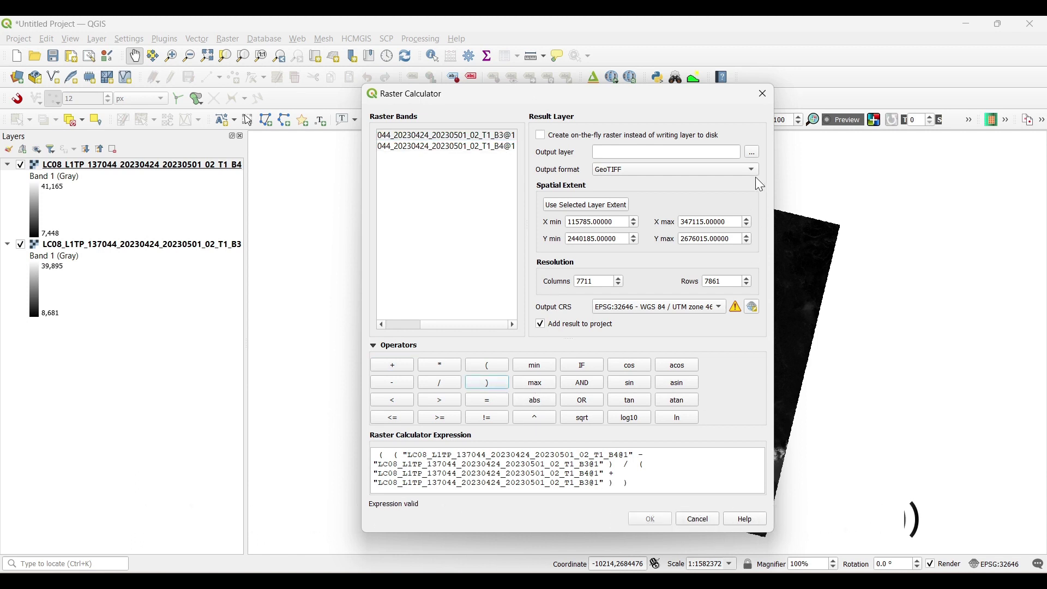
- Save the output raster as NDTI and run the calculation
click(751, 154)
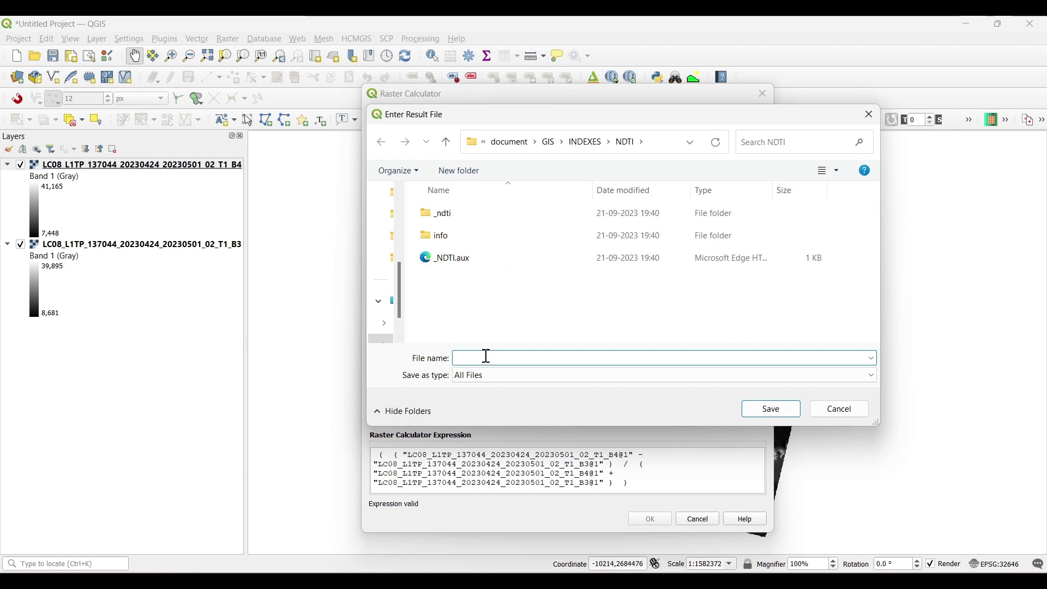
text(NDTI)
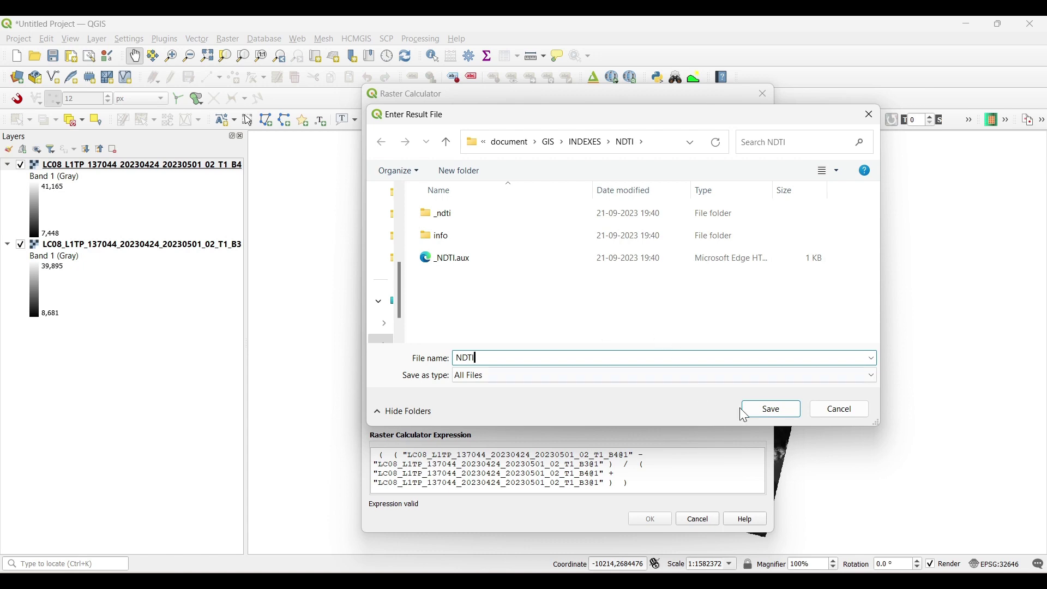
click(778, 414)
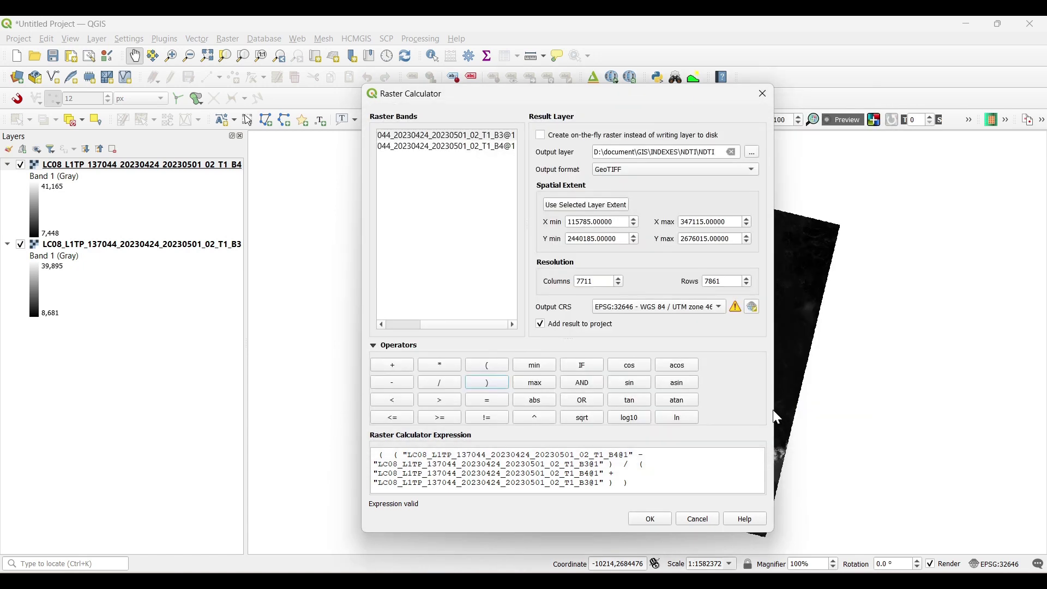
click(648, 519)
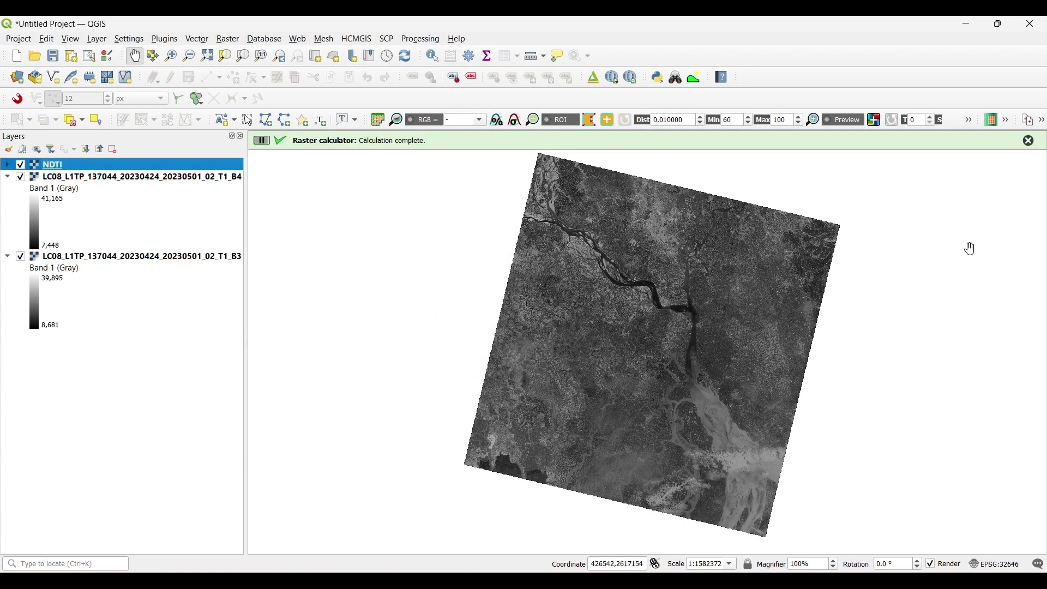
- Dismiss the completion message, hide the B4 and B3 layers, and expand the NDTI legend
click(1030, 143)
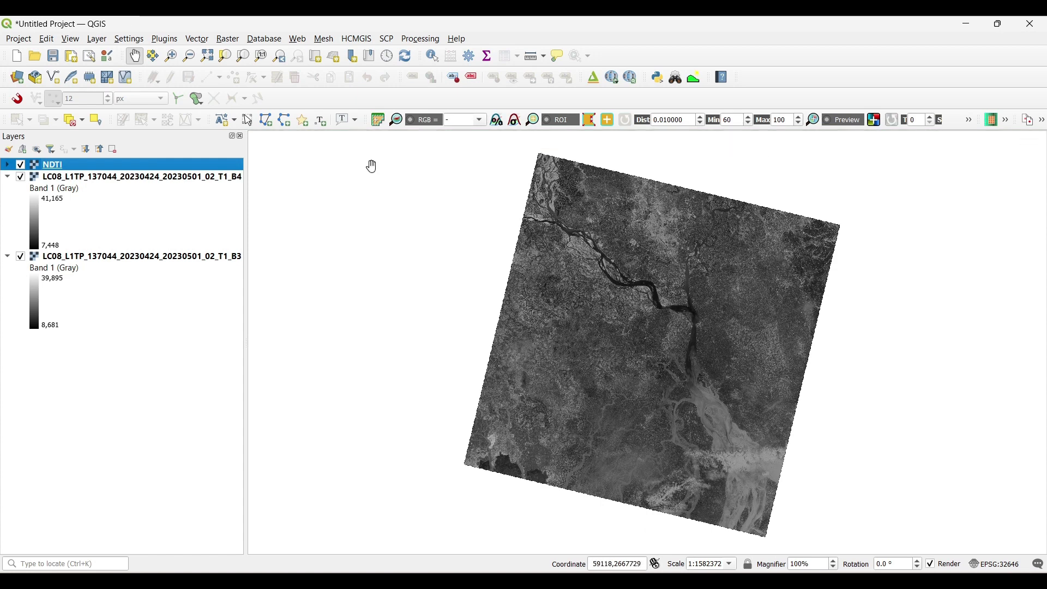
click(20, 176)
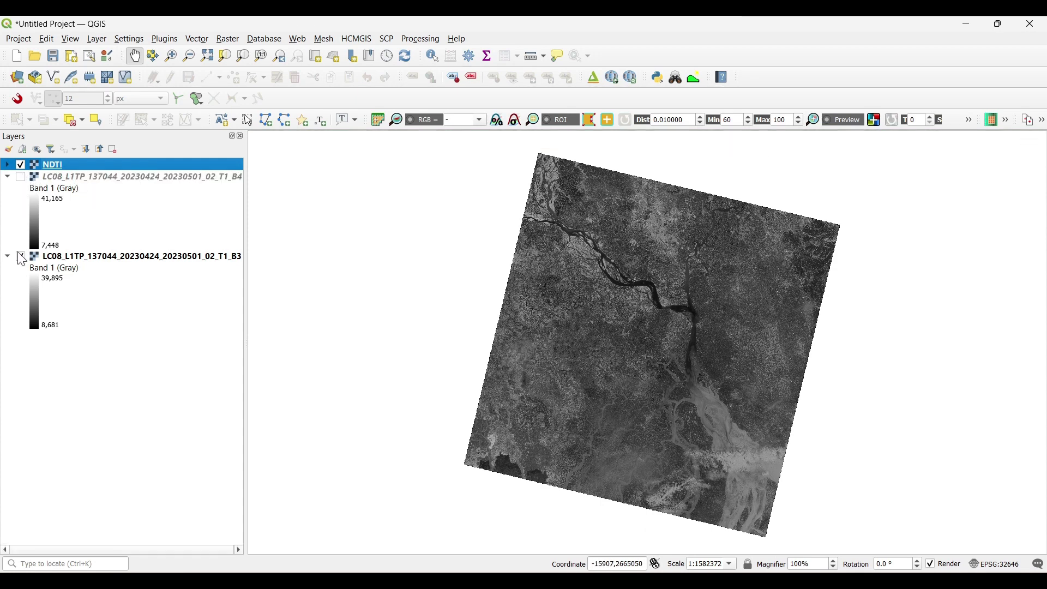
click(20, 257)
click(7, 164)
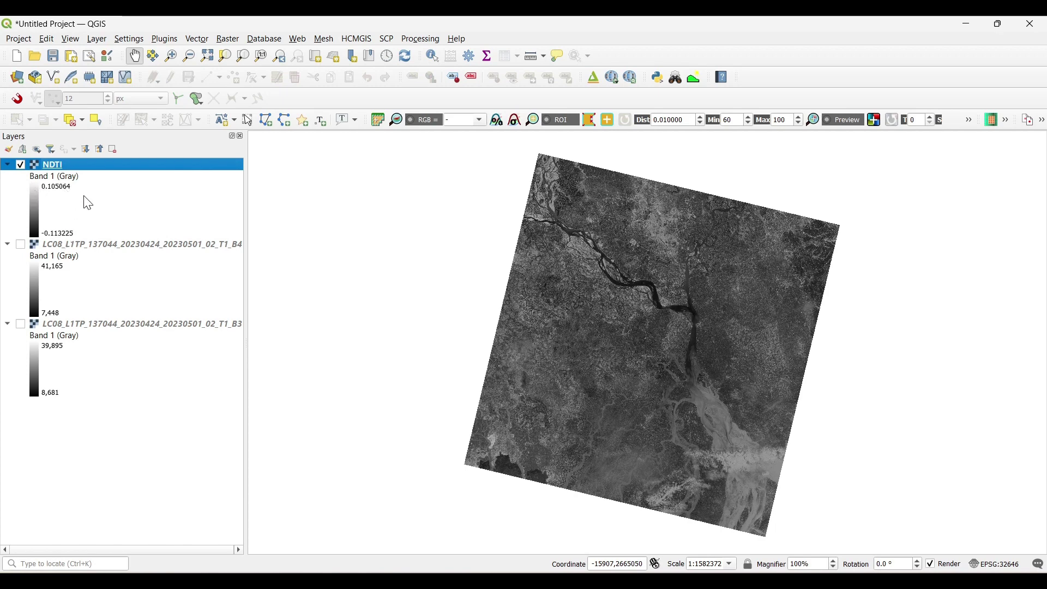
- Set NDTI symbology to singleband pseudocolor, Equal Interval mode with 3 classes
double_click(39, 168)
click(228, 93)
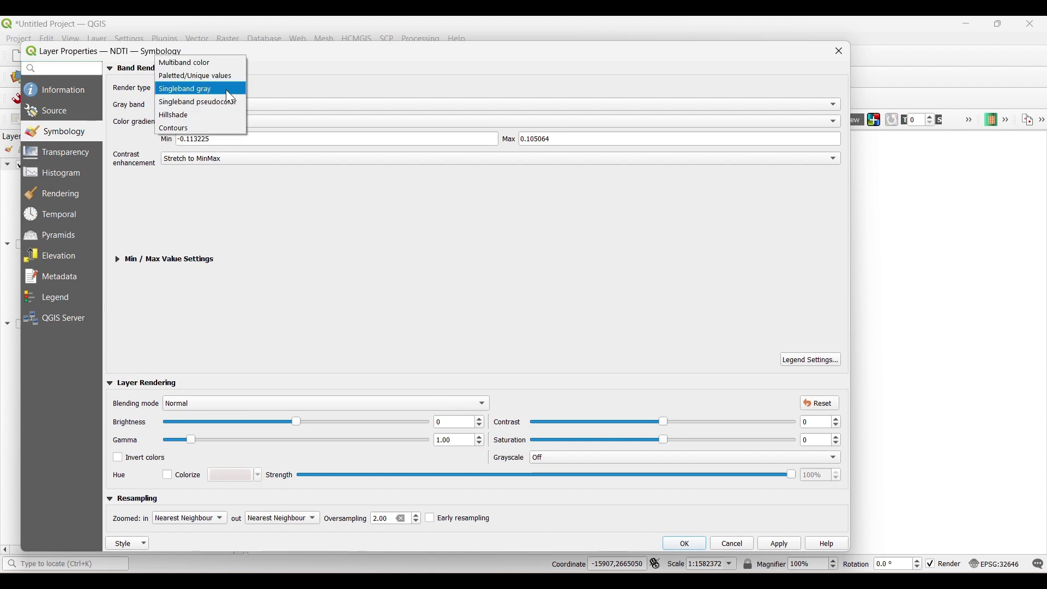
click(224, 102)
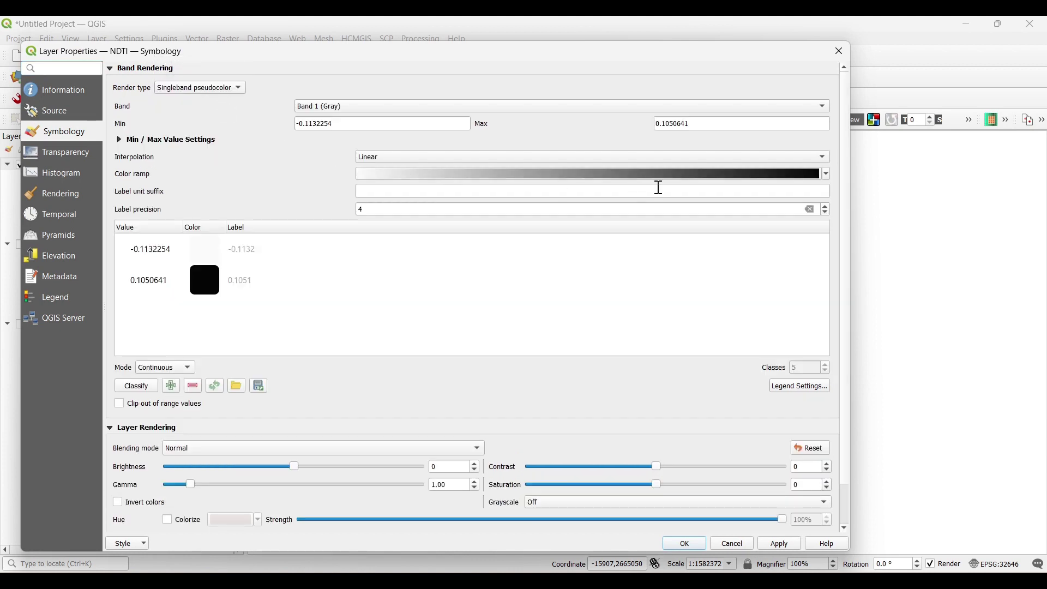
click(164, 368)
click(166, 381)
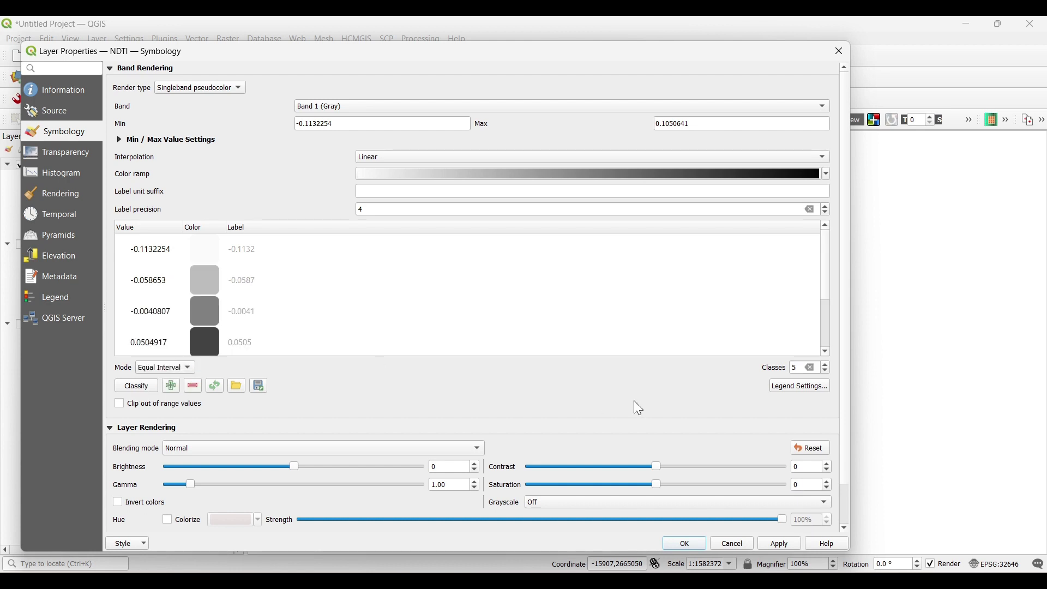
click(826, 371)
click(826, 371)
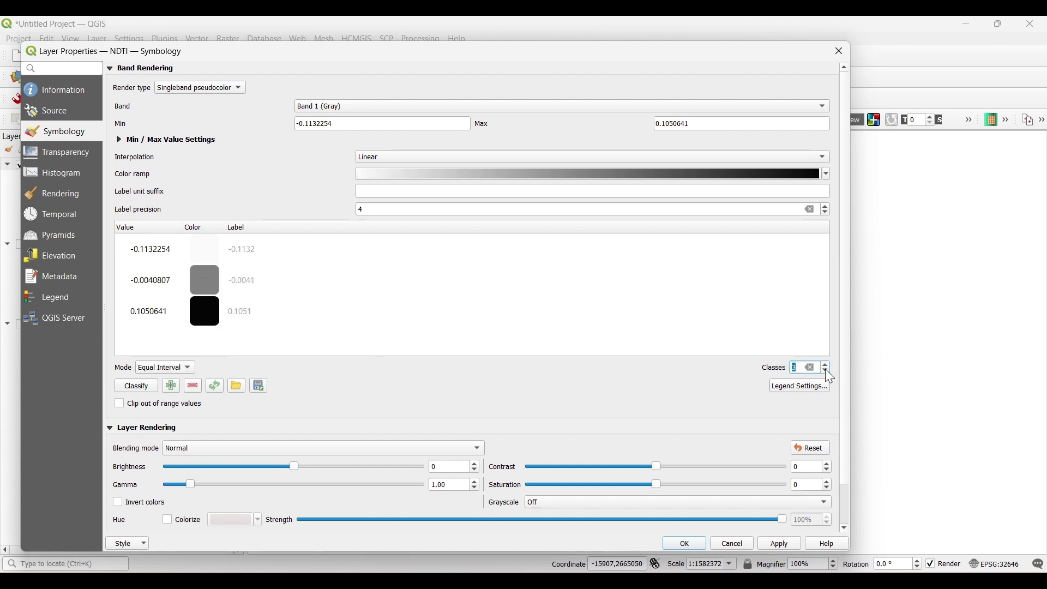
click(264, 253)
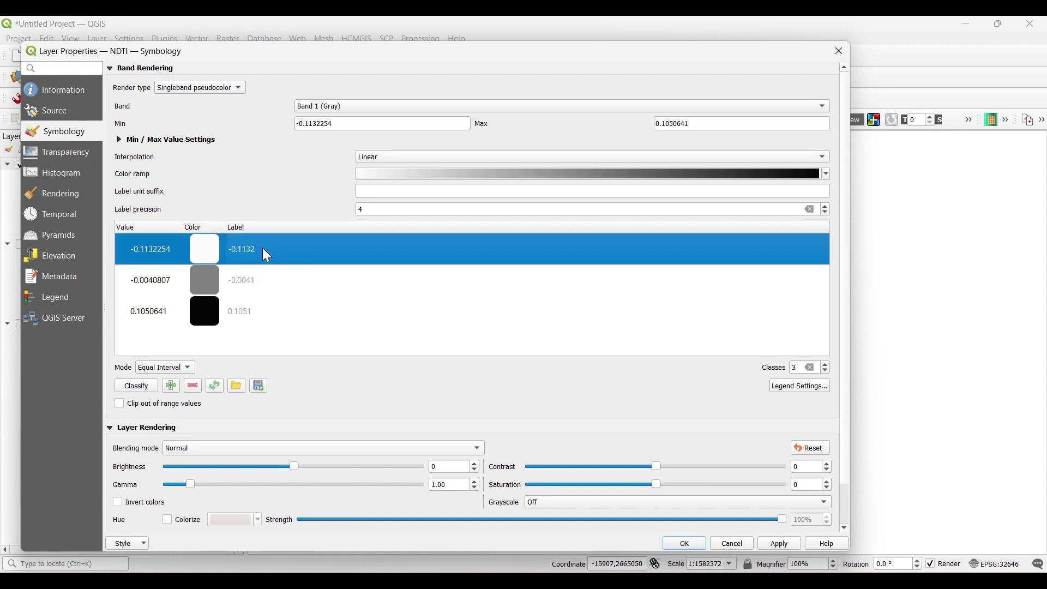
- Colour the lowest NDTI class (-0.1132254) blue #427fa2
double_click(206, 251)
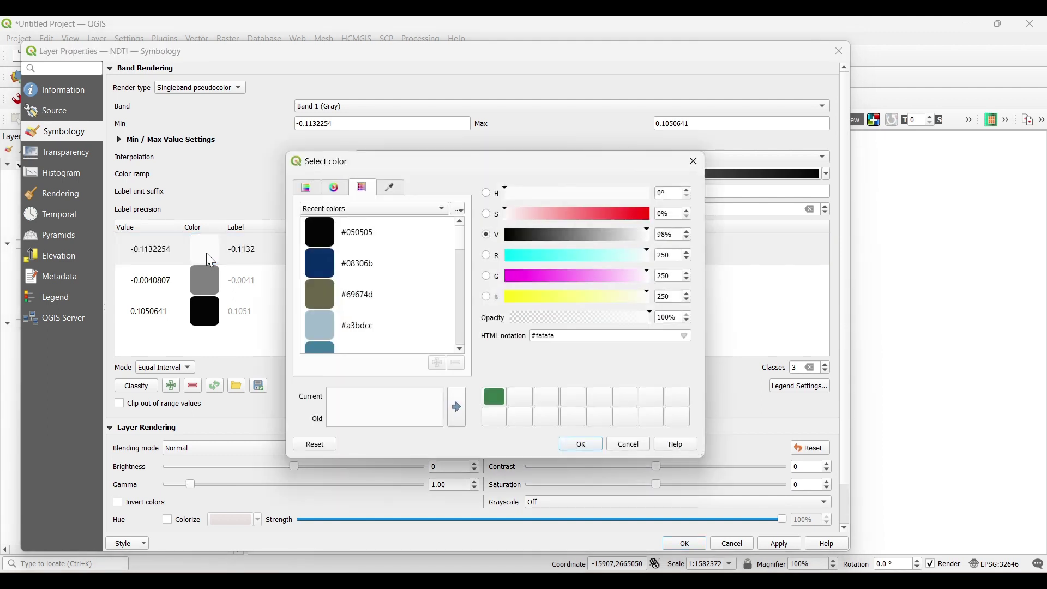
scroll(344, 320, down, 1)
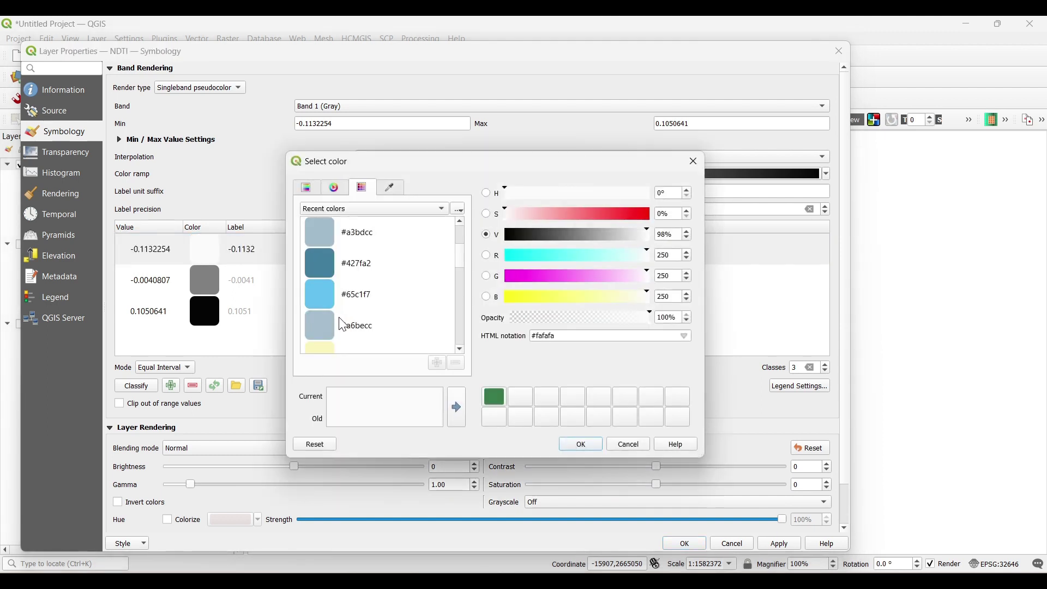
click(326, 267)
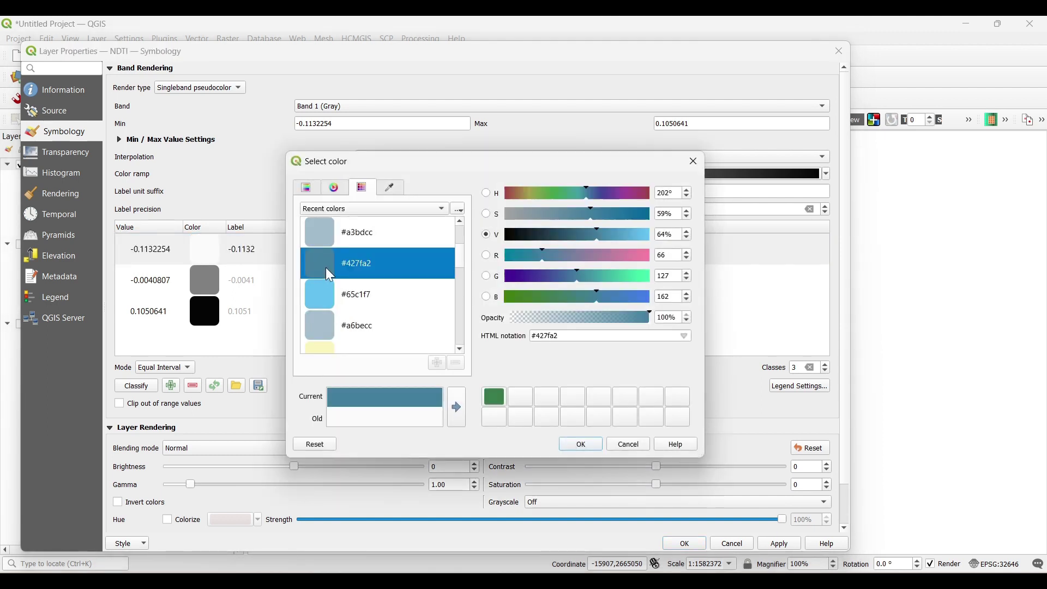
click(581, 443)
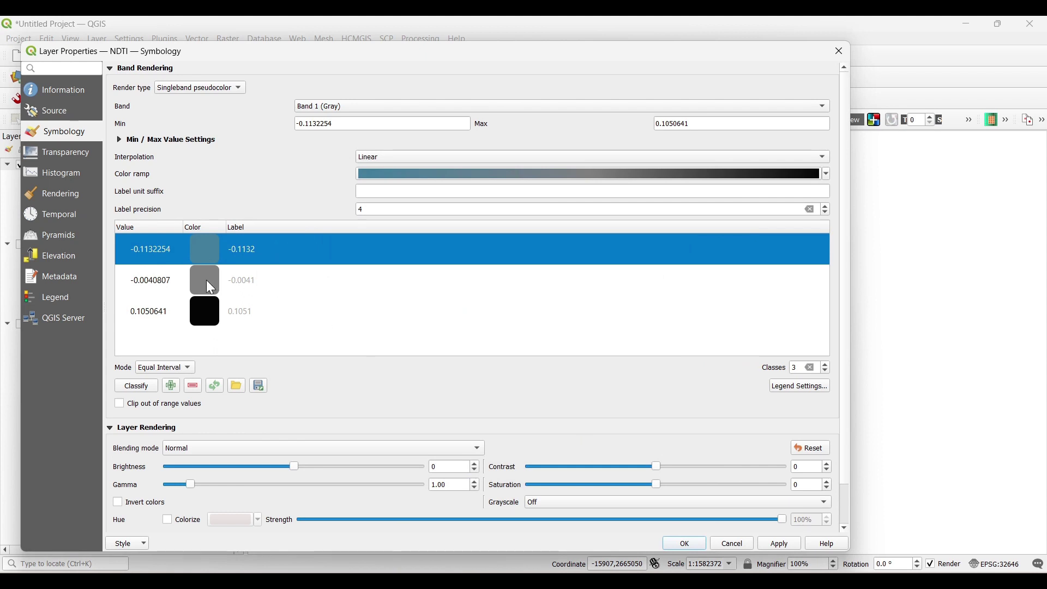
click(286, 309)
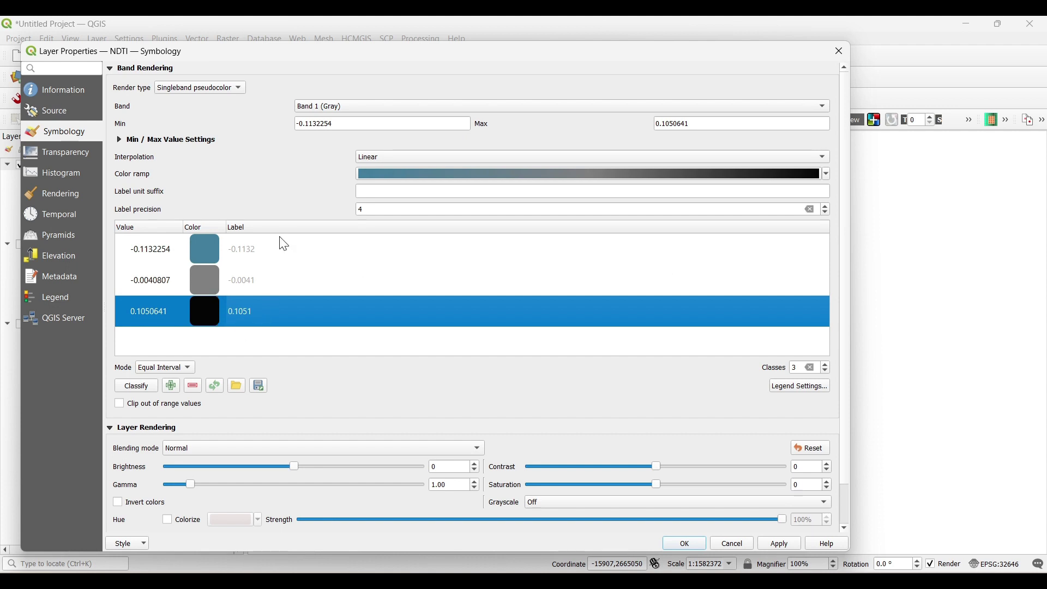
- Label the lowest class Clear Water and the highest class Turbid Water
double_click(273, 249)
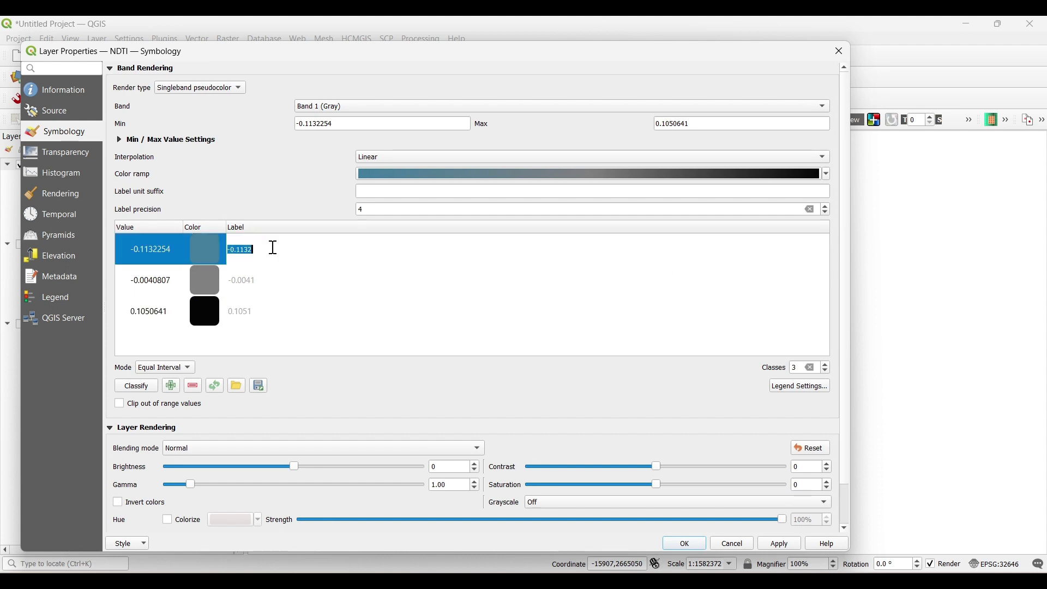
key(BackSpace)
text(Clear Water)
double_click(254, 312)
key(BackSpace)
text(Turbid Water)
key(Return)
- Label the middle class (-0.0040807) Low Turbid Water
click(258, 277)
double_click(267, 288)
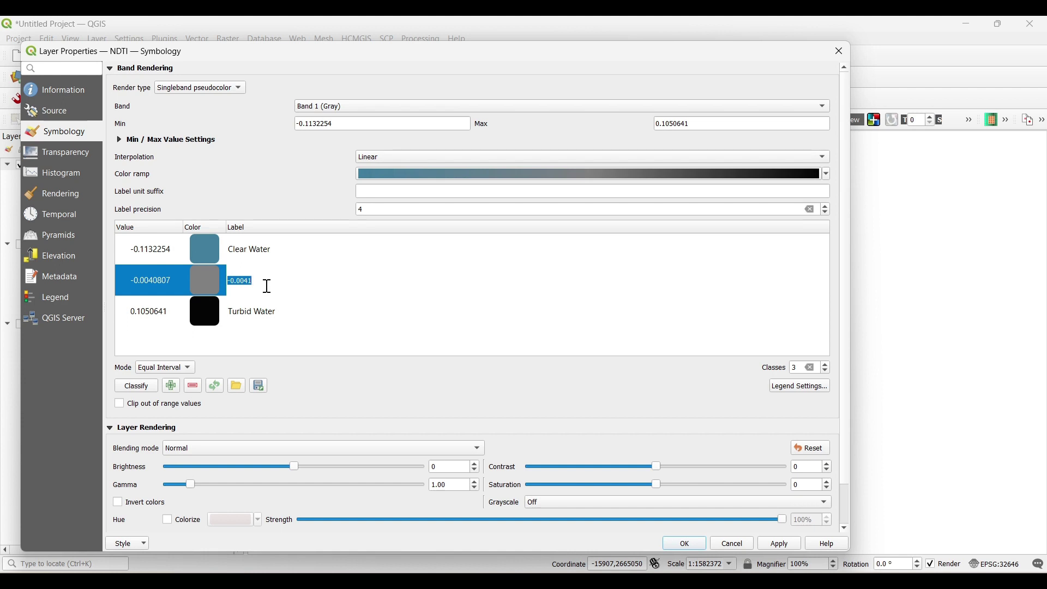
key(BackSpace)
text(Mo)
key(BackSpace)
key(BackSpace)
text(Low Turbid Water)
click(293, 343)
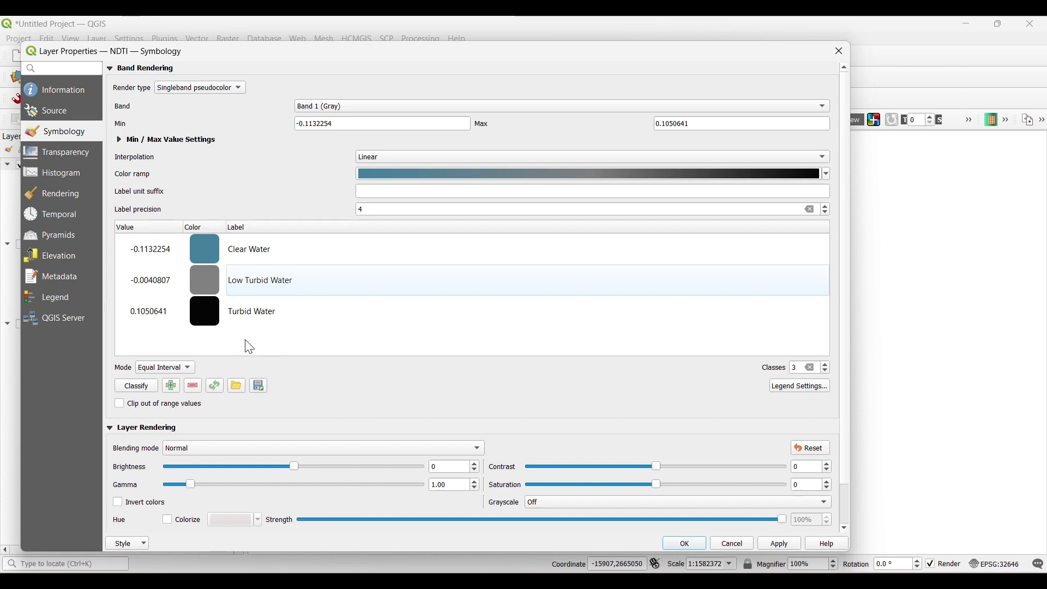
- Apply the NDTI styling and zoom and pan to inspect the southern delta
click(685, 544)
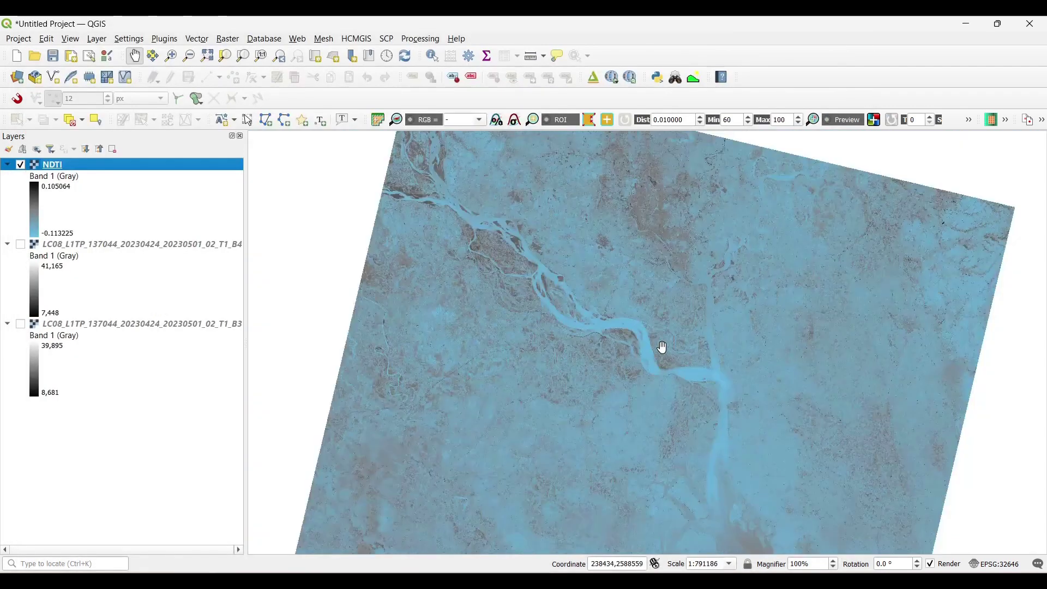
scroll(740, 398, down, 1)
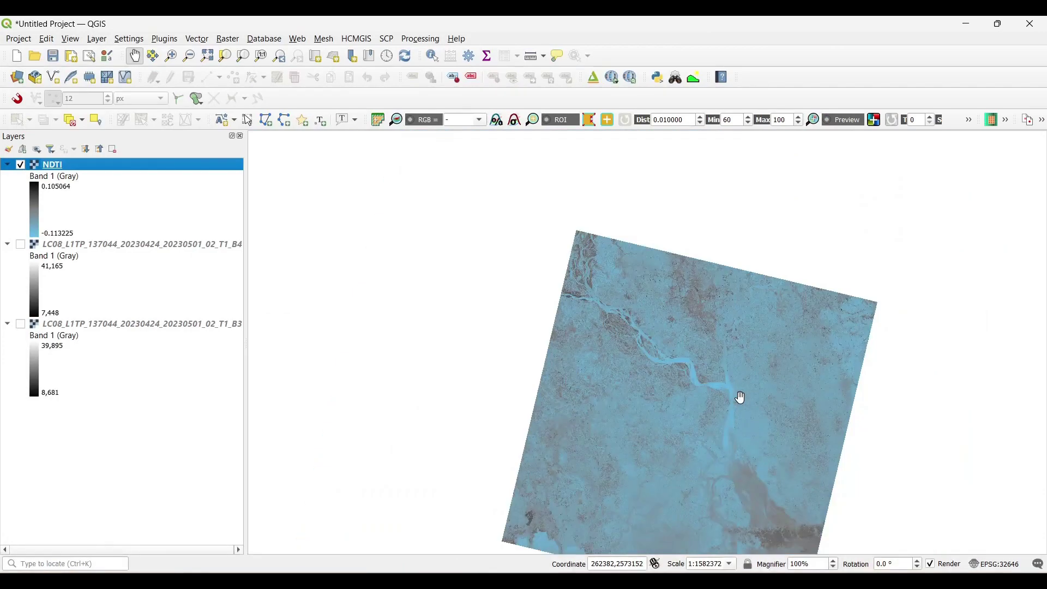
scroll(752, 421, up, 1)
drag(752, 409, 720, 250)
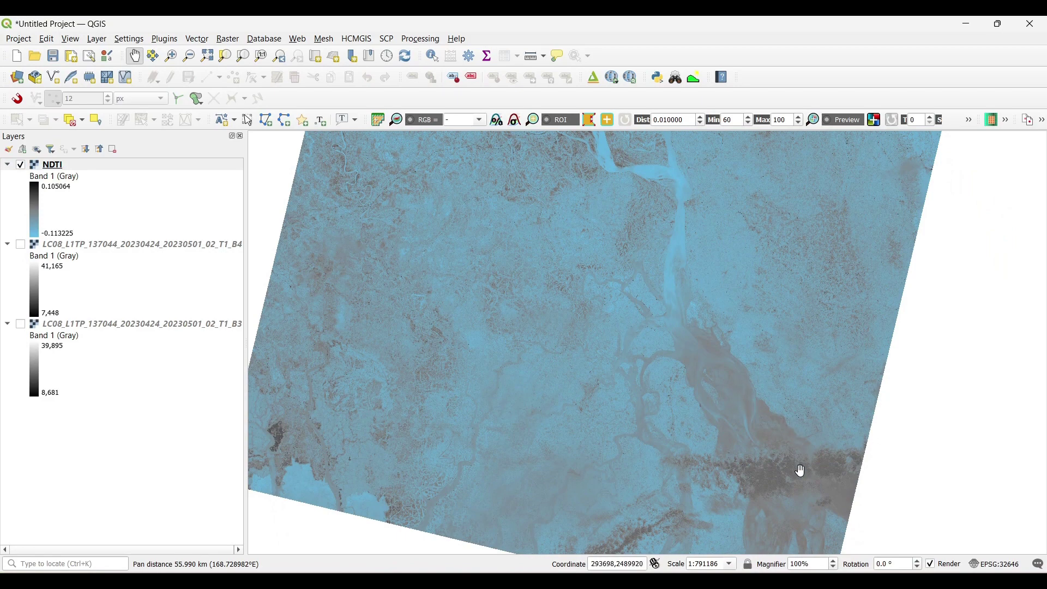
scroll(731, 460, down, 1)
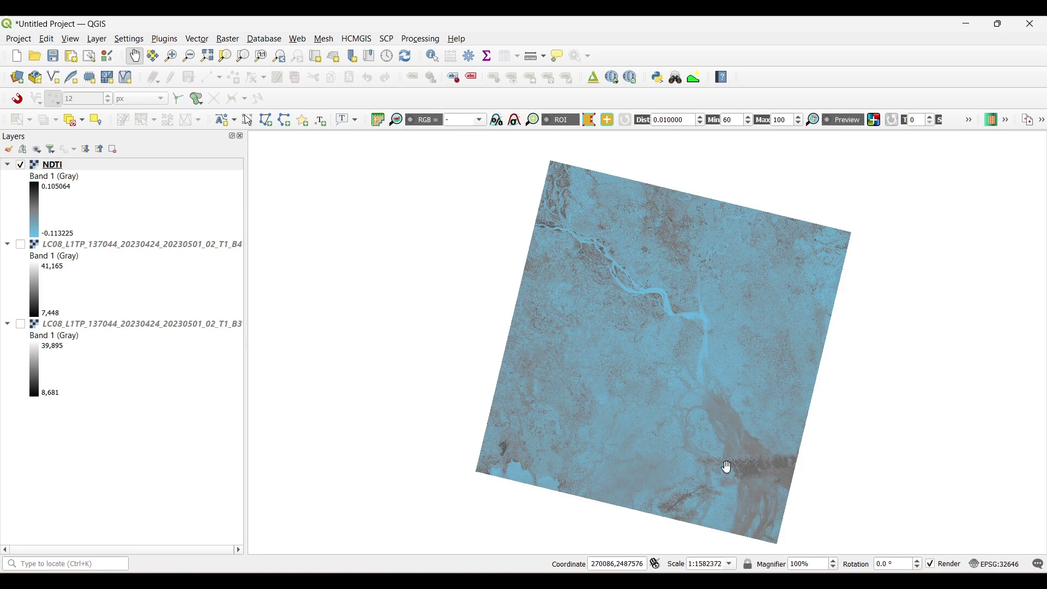
scroll(726, 467, up, 1)
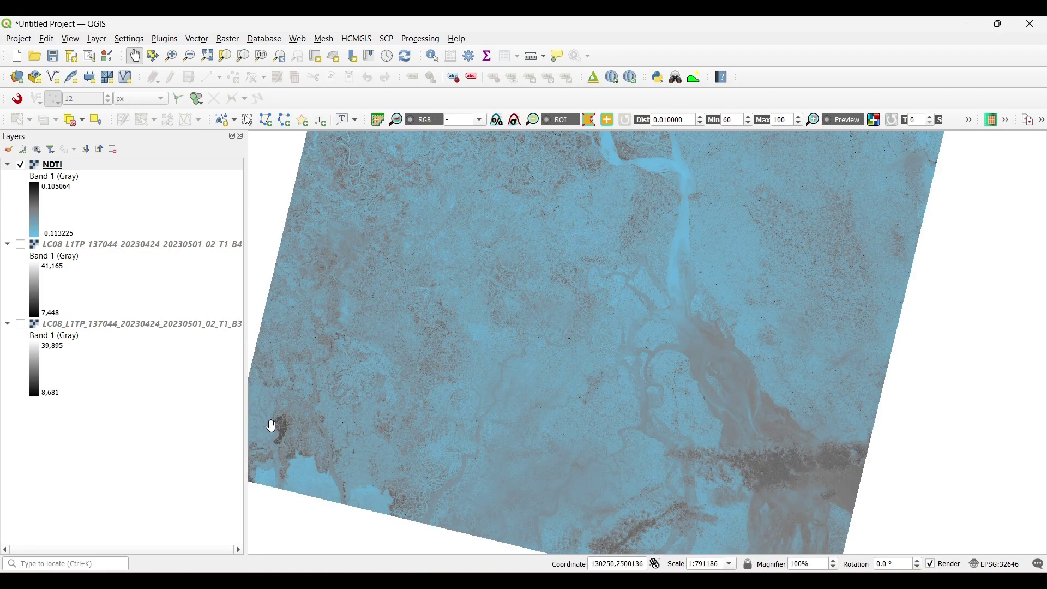
scroll(409, 404, down, 1)
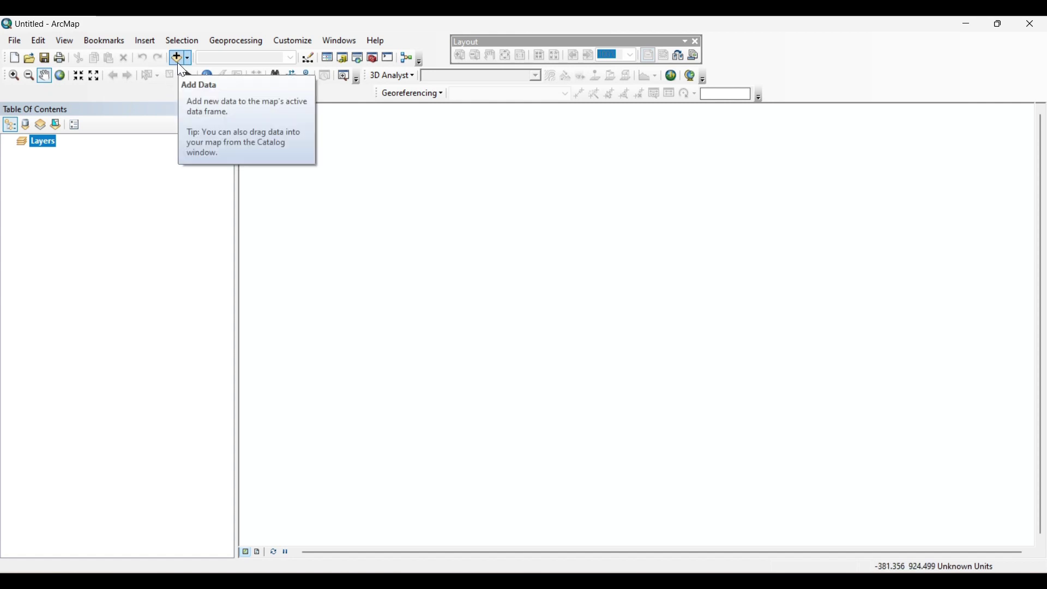
- Add the B3 and B4 TIFs to ArcMap and search for the Raster Calculator
click(178, 62)
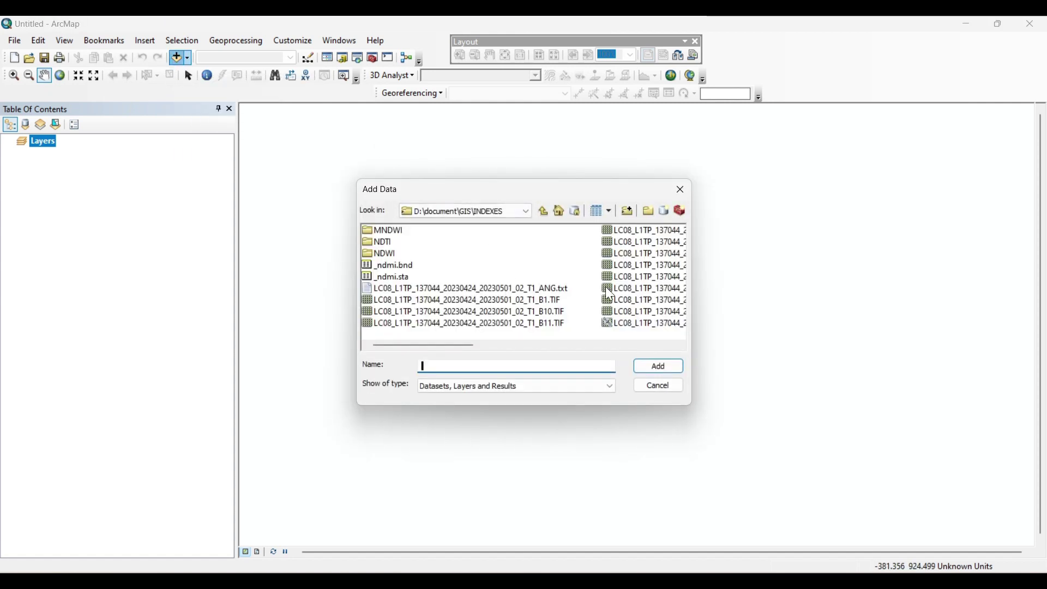
drag(471, 346, 540, 360)
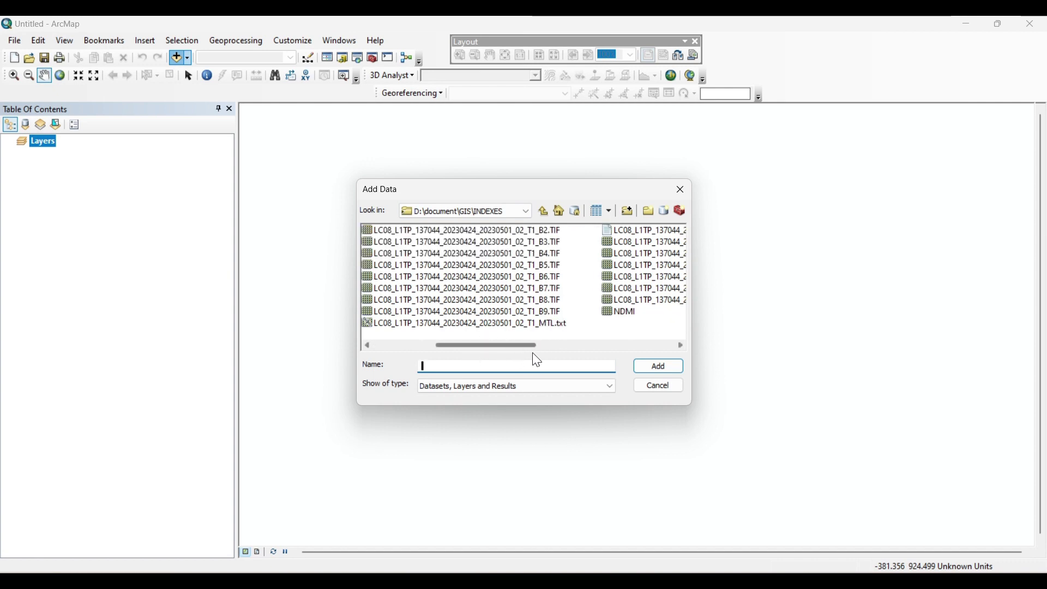
click(554, 255)
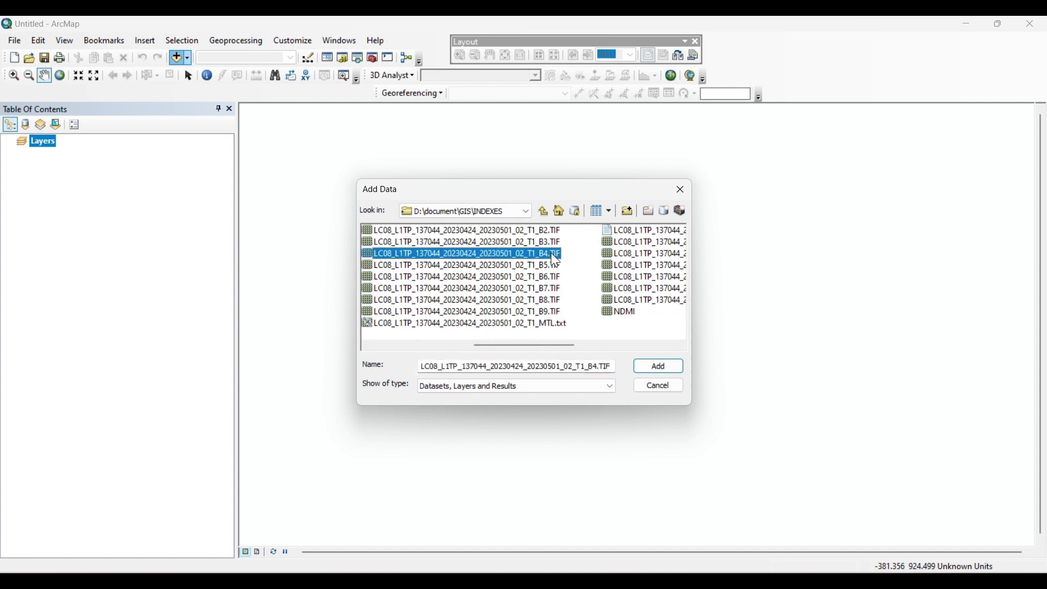
shift+click(551, 231)
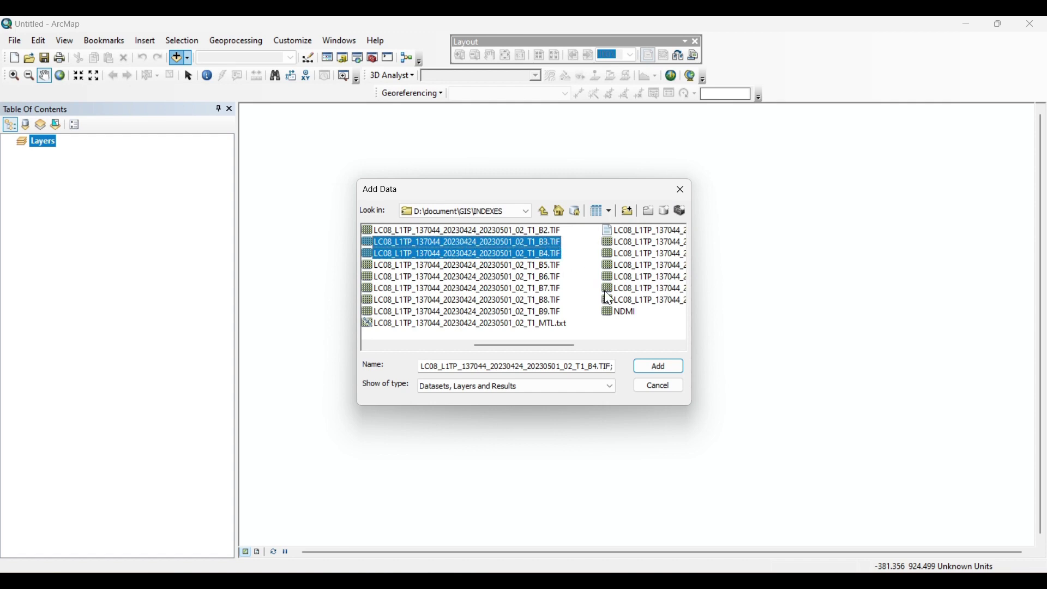
click(662, 369)
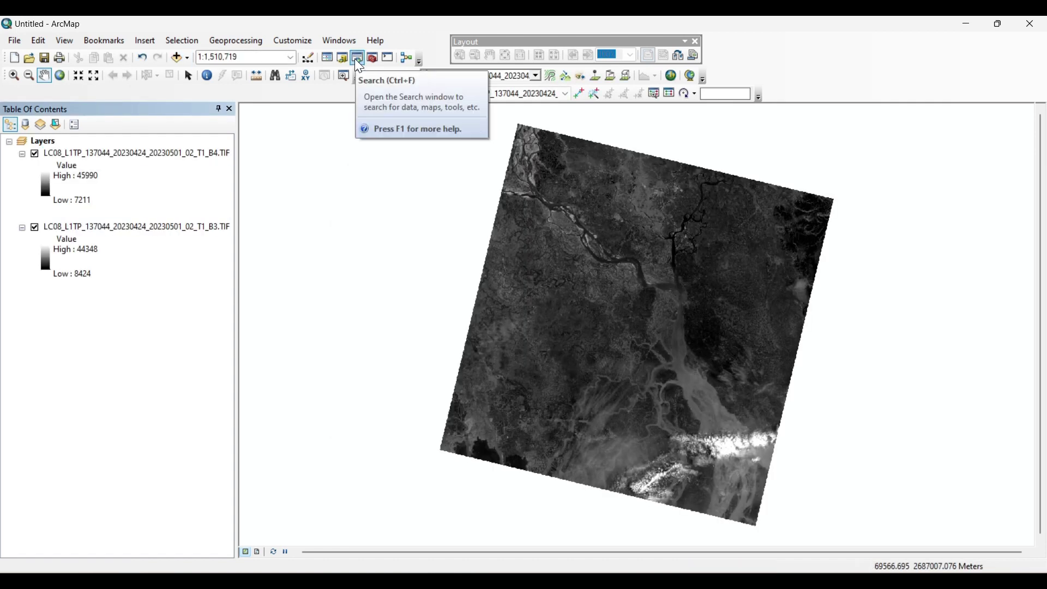
click(357, 58)
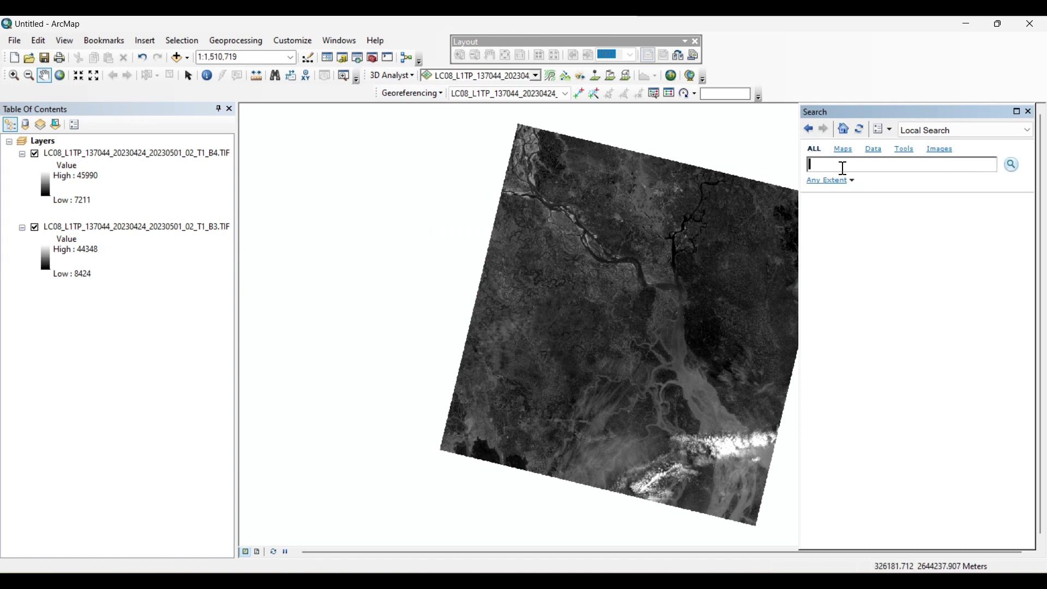
text(Raster Cal)
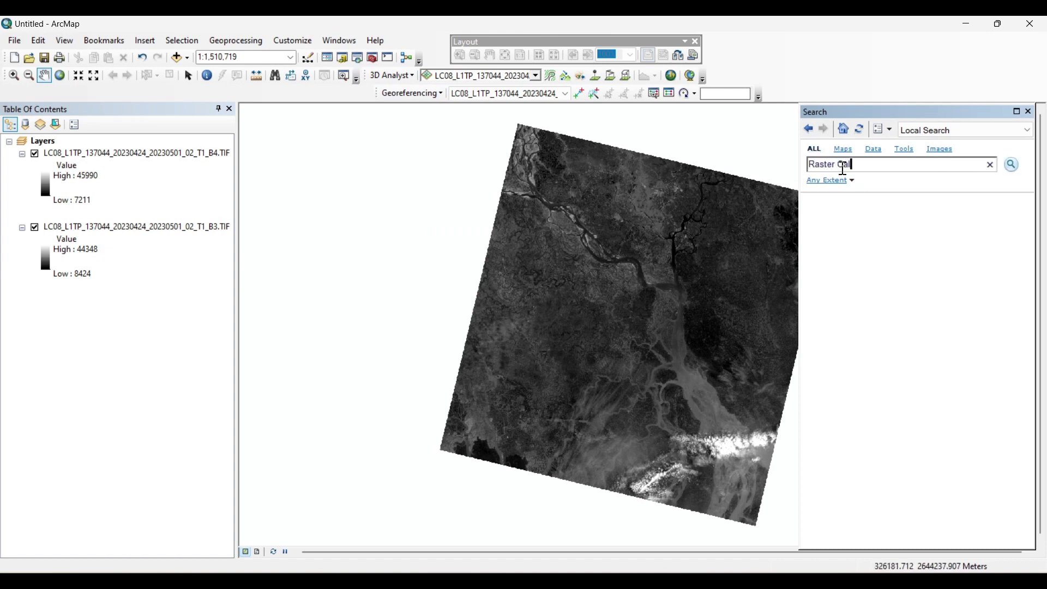
text(ulator)
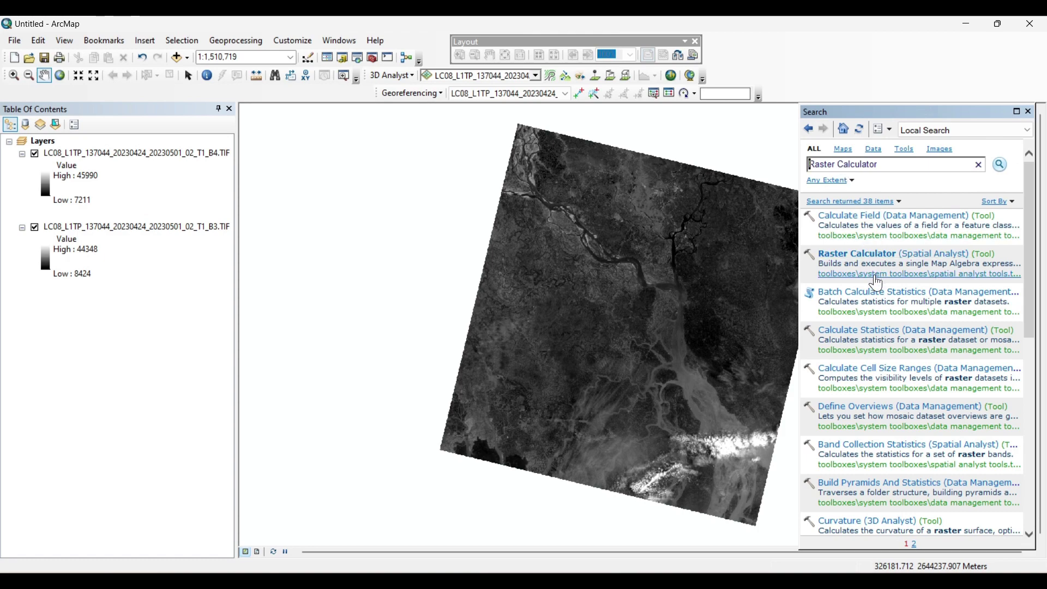
- In Raster Calculator, enter the numerator Float(B4 - B3)
click(881, 253)
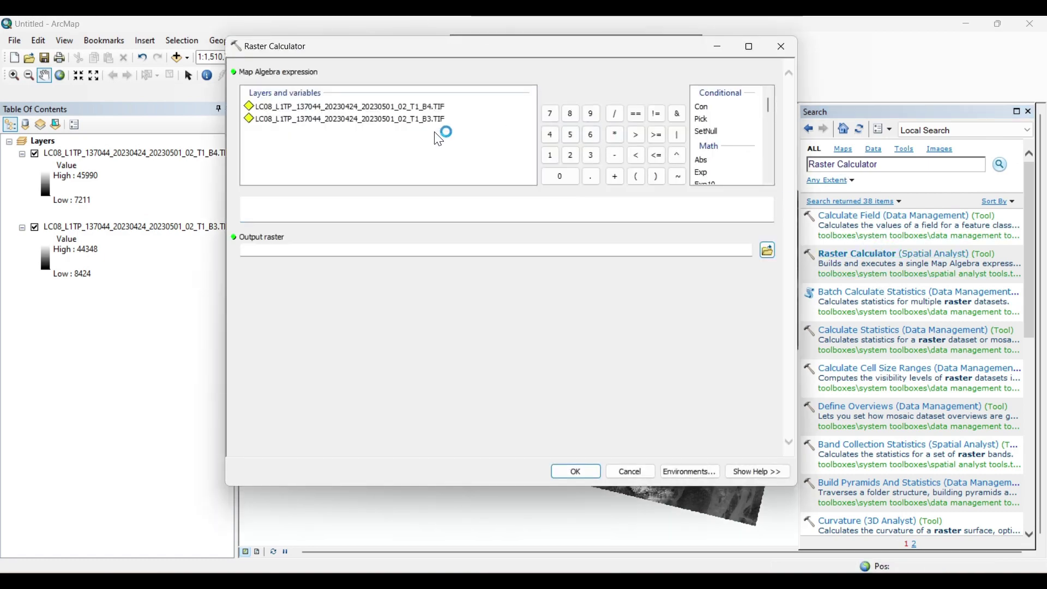
scroll(727, 146, down, 1)
double_click(704, 174)
double_click(349, 106)
click(615, 155)
double_click(431, 119)
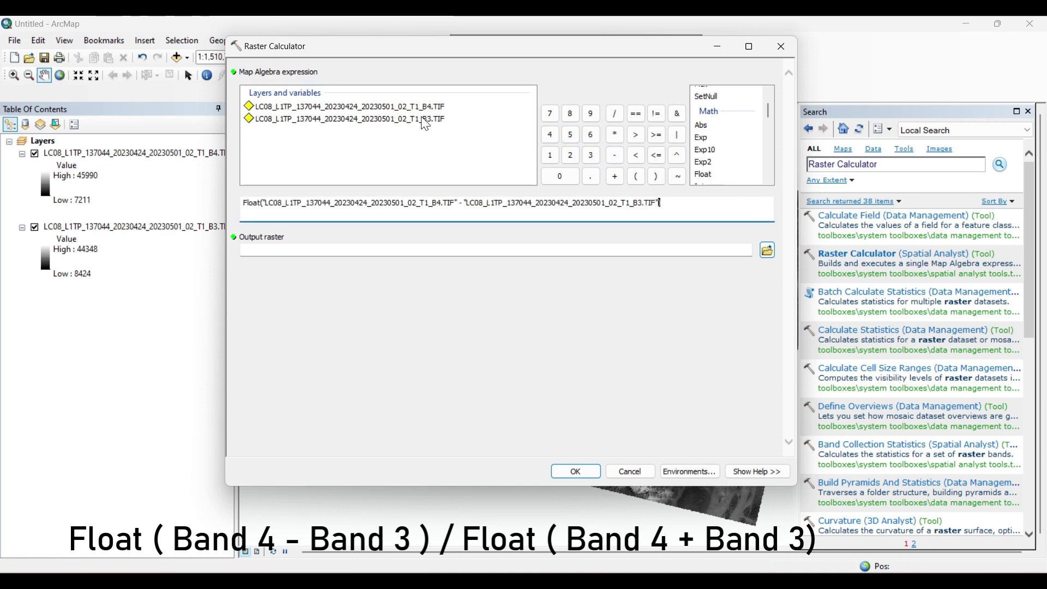
key(End)
- Divide by Float(B4 + B3) to complete the NDTI expression
click(614, 113)
text(Float()
double_click(431, 106)
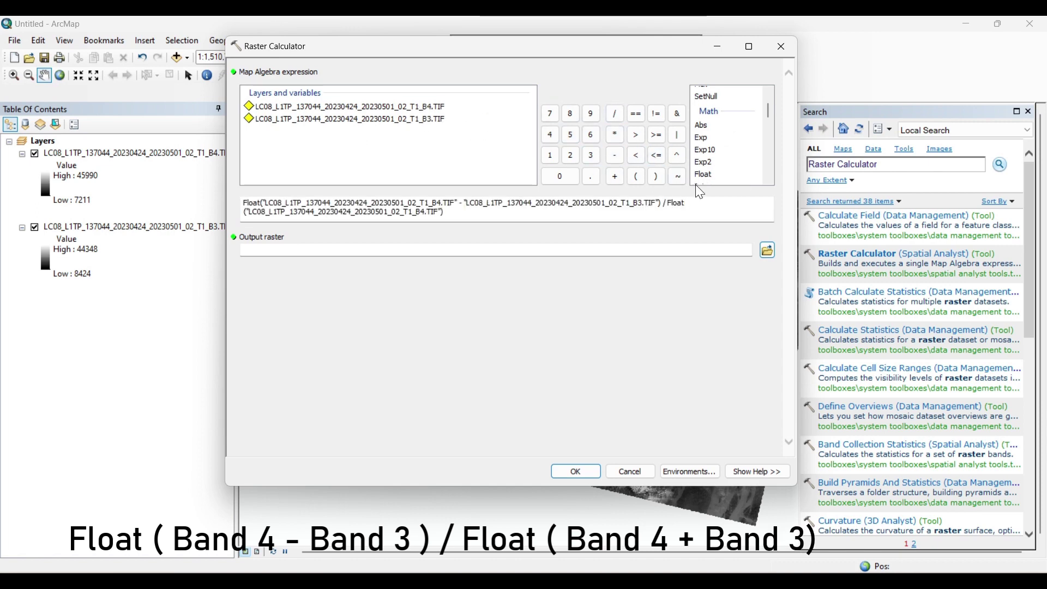
click(615, 175)
double_click(430, 119)
- Save the output as INDEXES\NDTI\_NDTI, run it, and close the Search window
click(768, 250)
text(_)
click(639, 334)
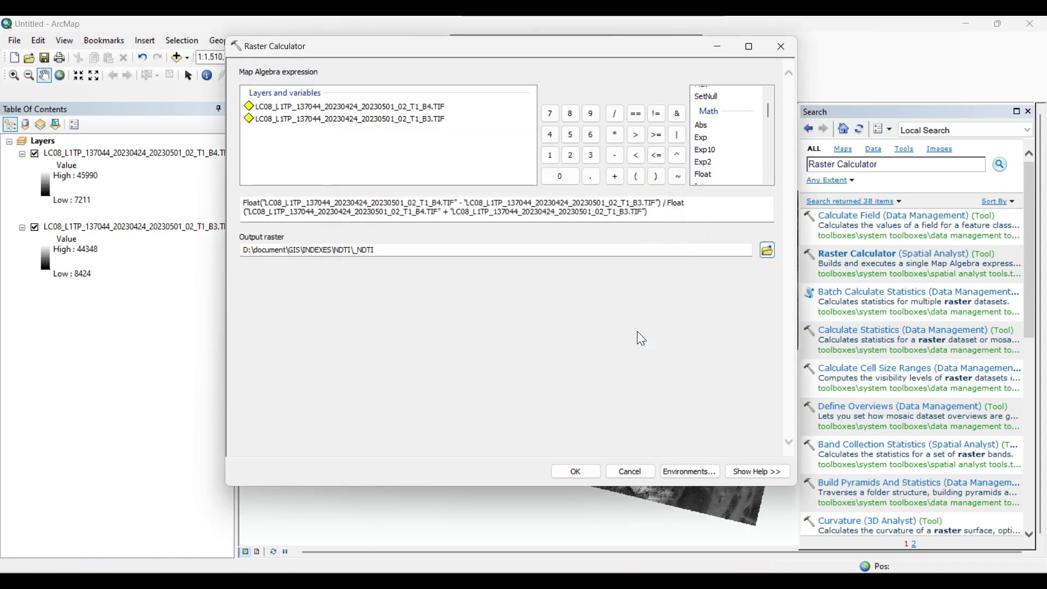
click(573, 473)
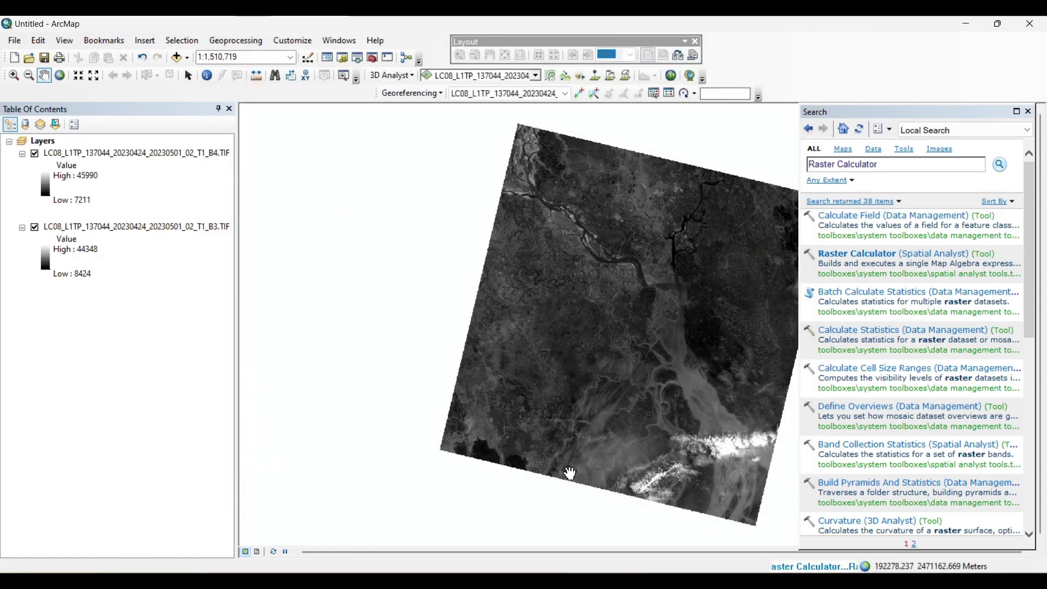
click(1028, 111)
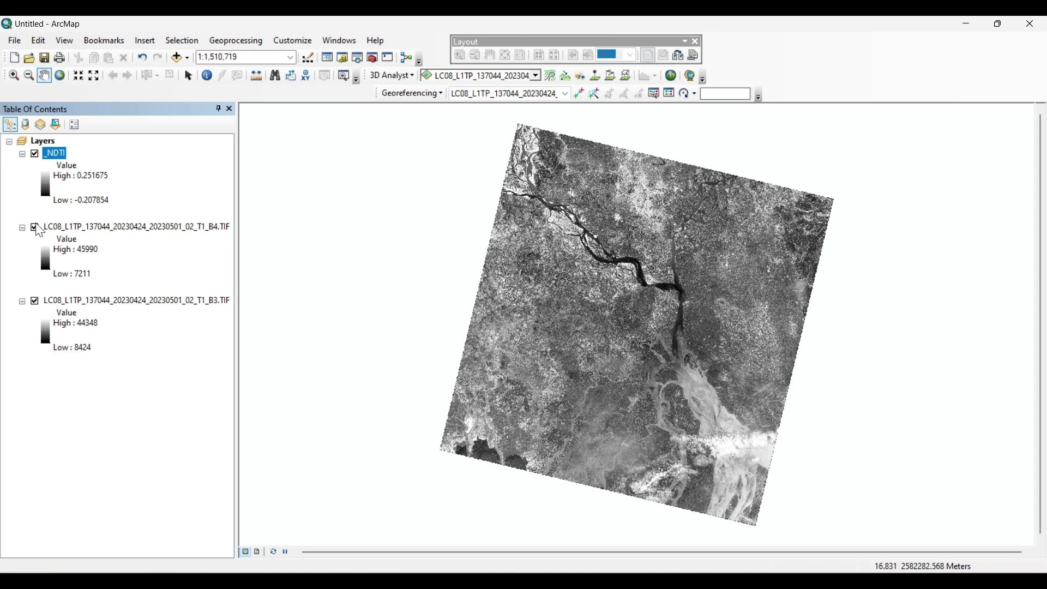
- Hide B4 and B3, and label _NDTI High as Turbid Water and Low as Clear Water
click(35, 229)
click(35, 302)
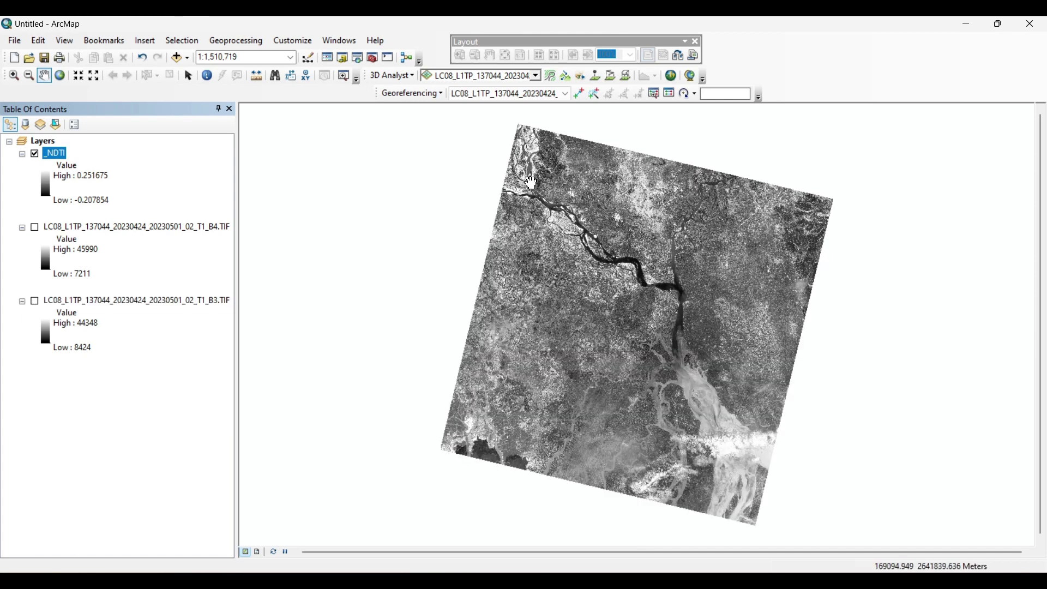
double_click(55, 152)
click(579, 248)
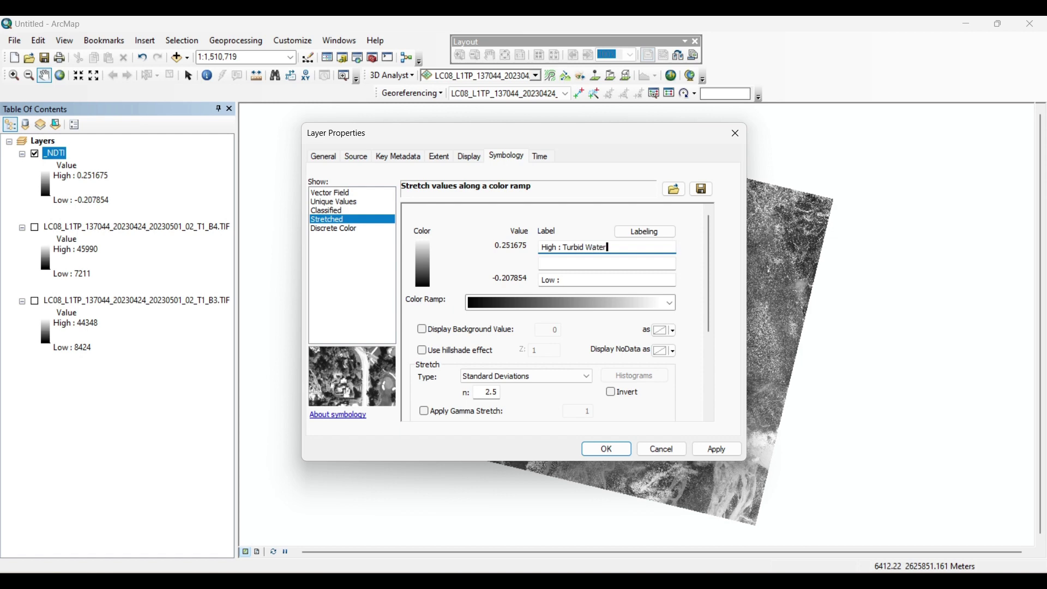
click(577, 277)
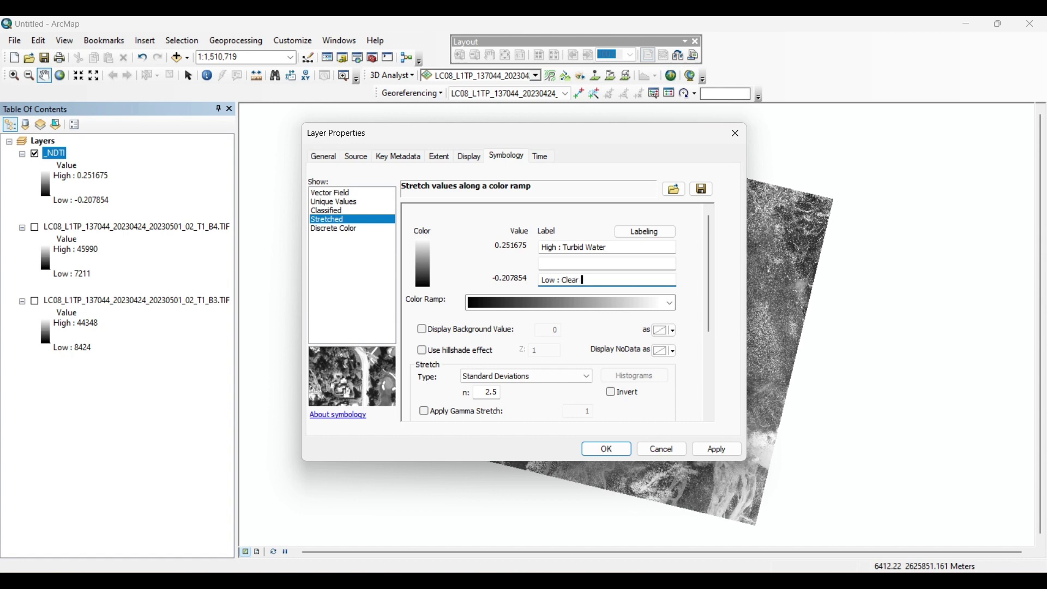
- Change the _NDTI colour ramp to cyan, invert it, and apply
right_click(668, 304)
click(701, 325)
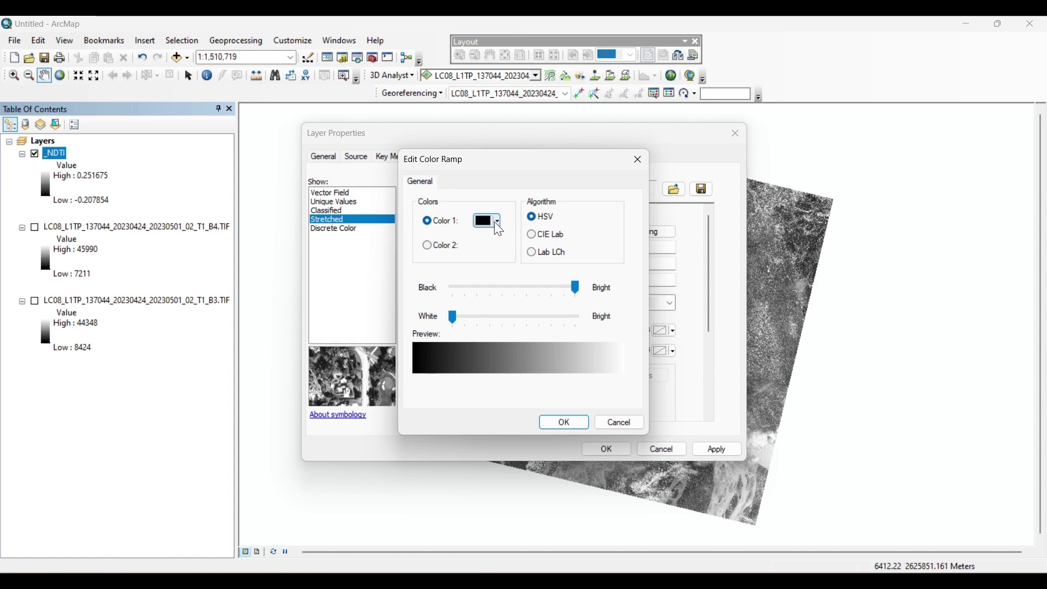
drag(516, 168, 440, 127)
click(536, 212)
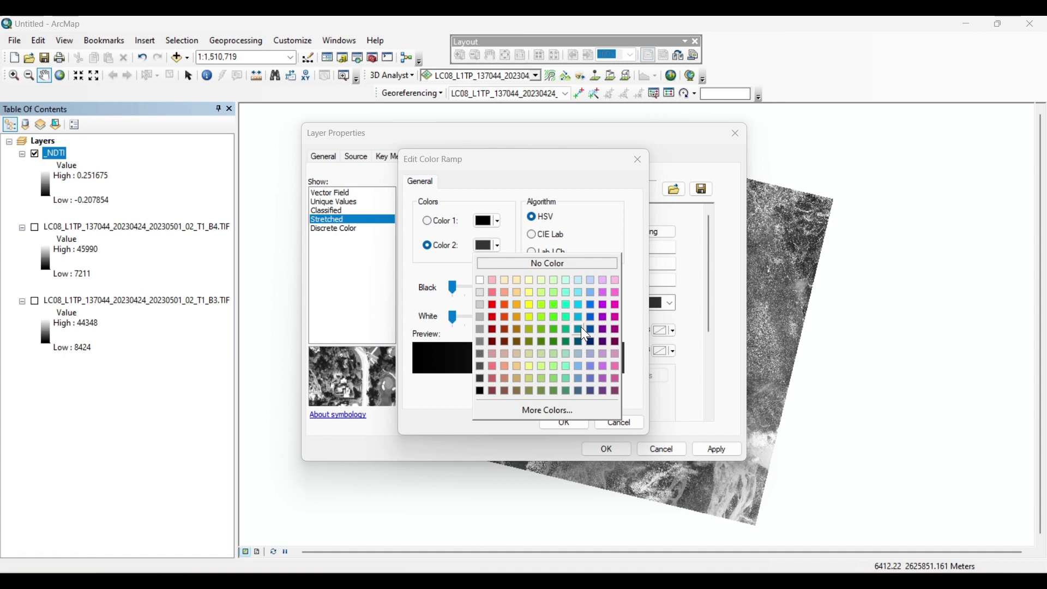
click(581, 319)
click(562, 423)
click(611, 393)
click(611, 449)
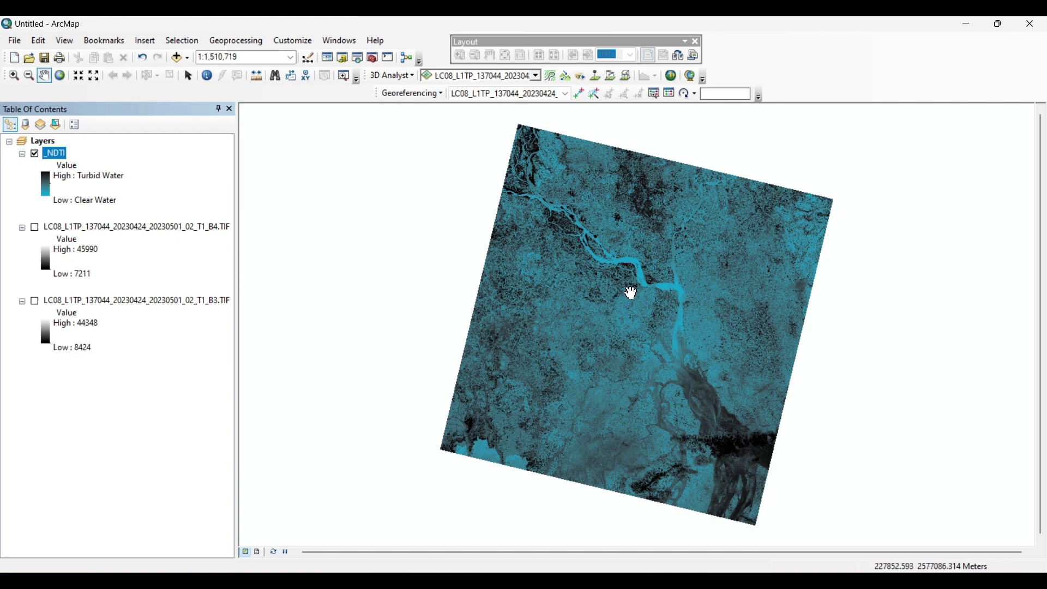
- Zoom to about 1:300,000 and pan across the delta to compare turbid and clear water
scroll(632, 292, up, 2)
scroll(632, 293, up, 3)
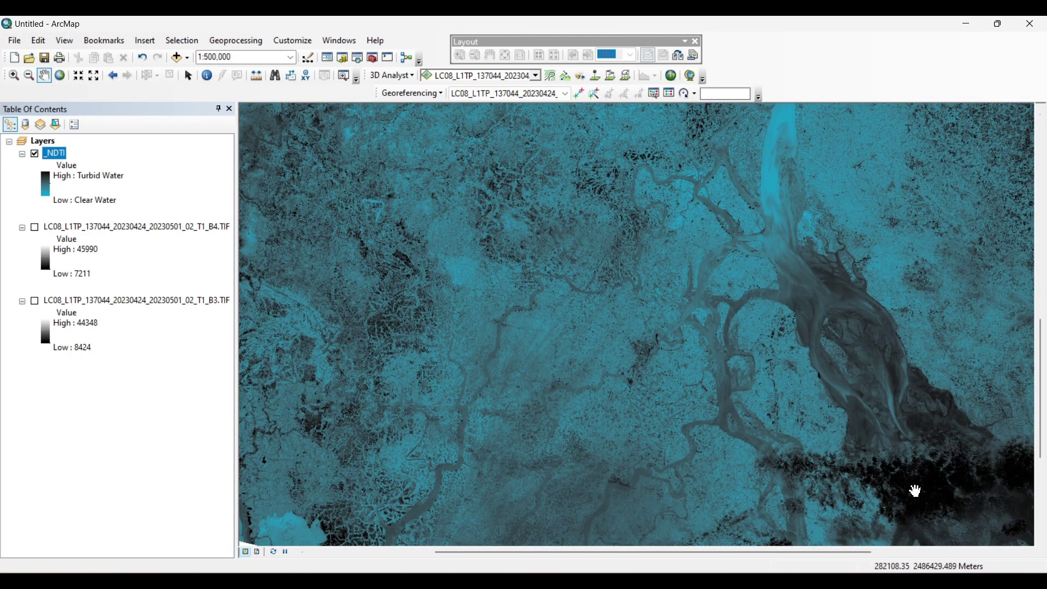
scroll(918, 493, up, 1)
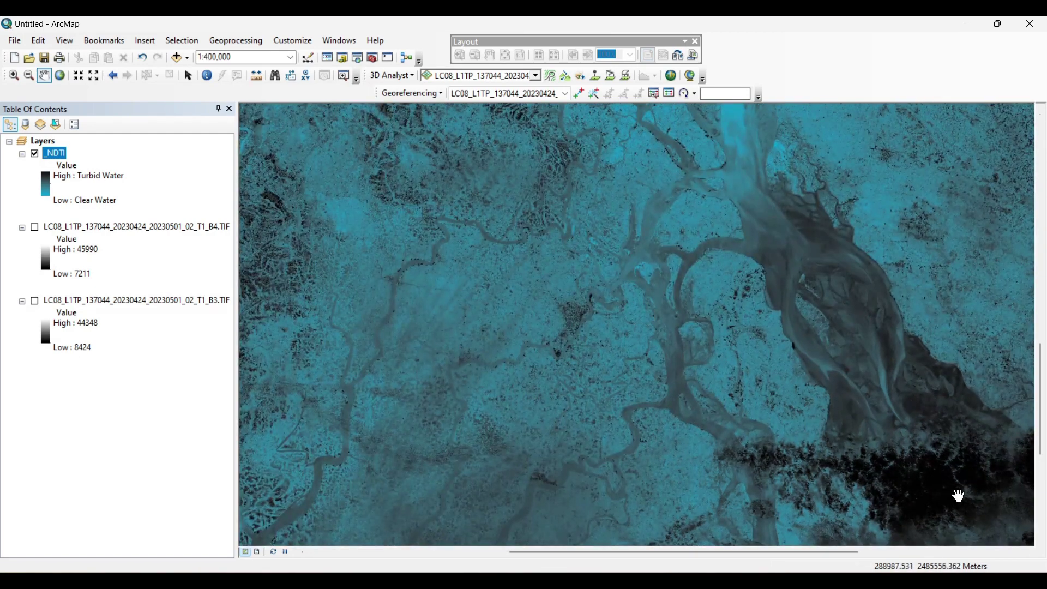
drag(958, 495, 909, 348)
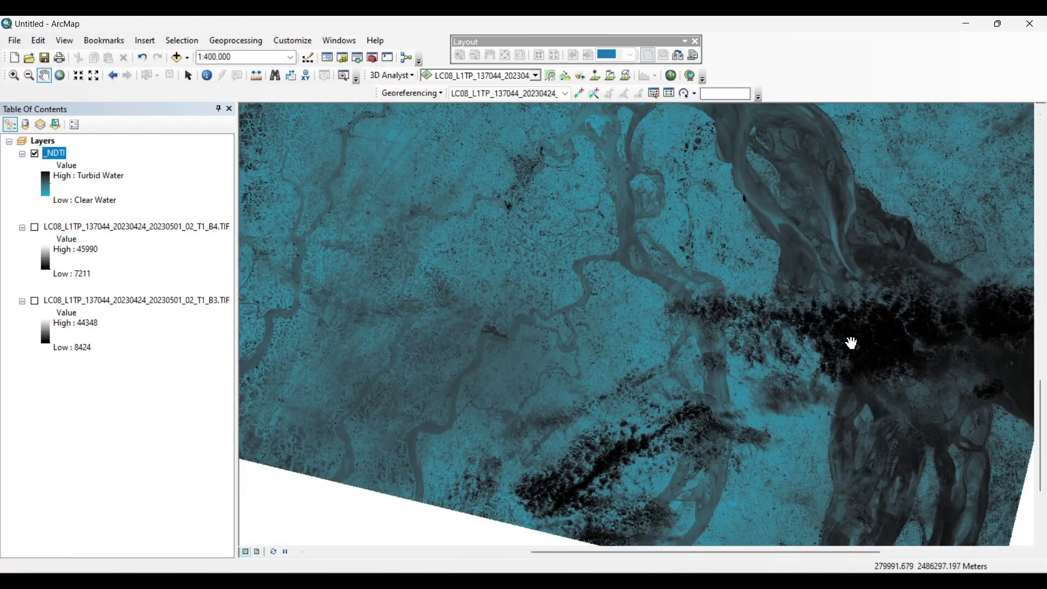
drag(440, 334, 840, 431)
scroll(334, 407, up, 1)
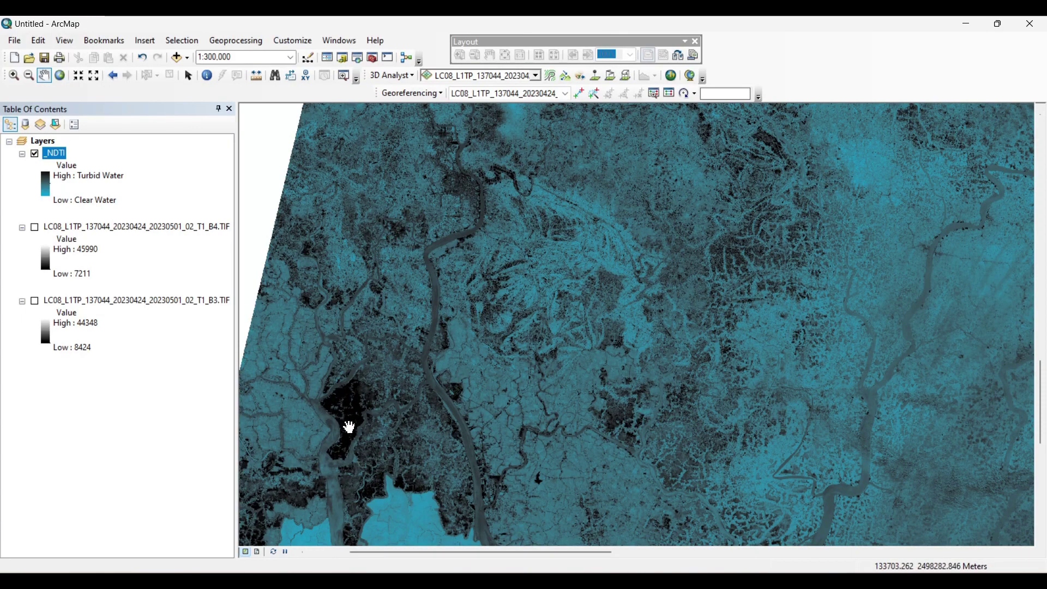
scroll(664, 355, down, 1)
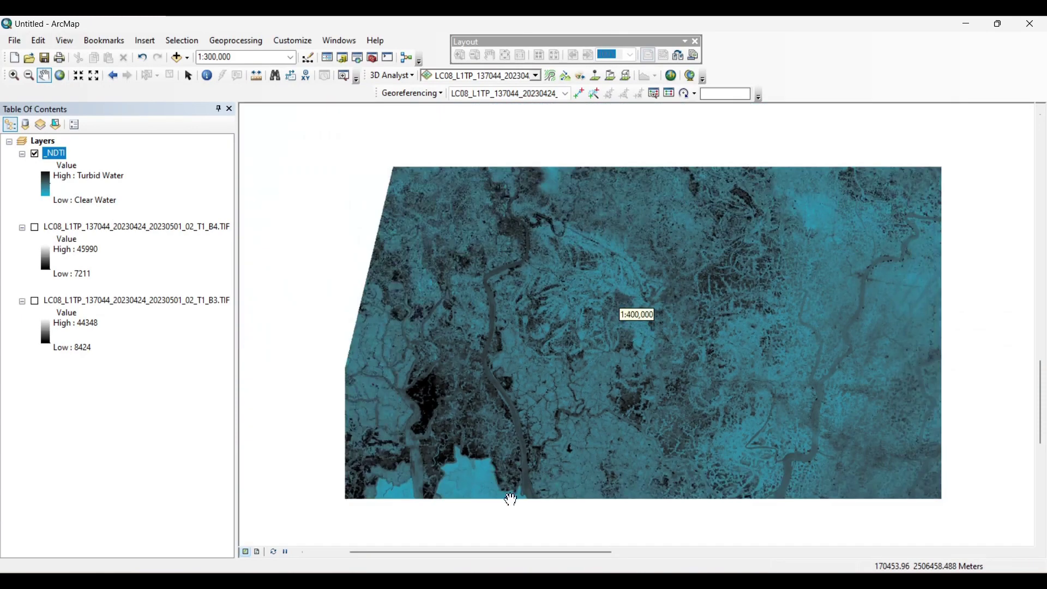